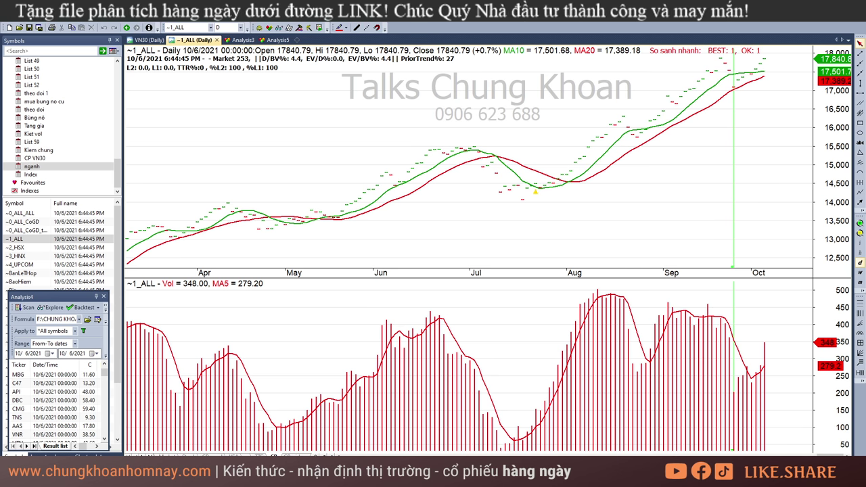
# Switch to the Excel workbook and bring up the top of the sector ranking table on the sector sheet
pyautogui.hotkey('alt', 'Tab')
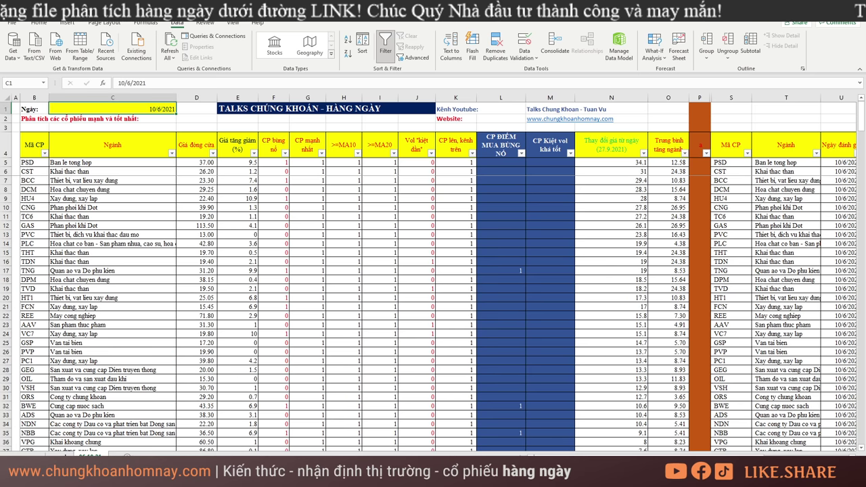
pyautogui.click(58, 454)
pyautogui.scroll(20, 244, 294)
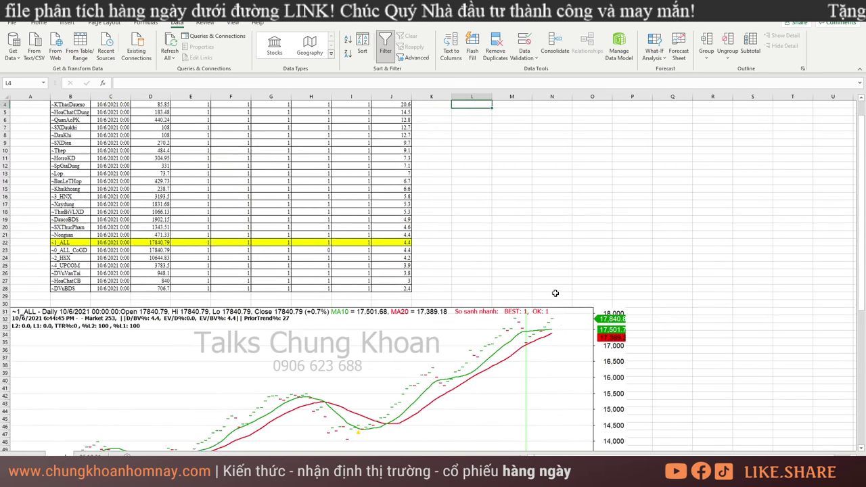
pyautogui.scroll(1, 555, 293)
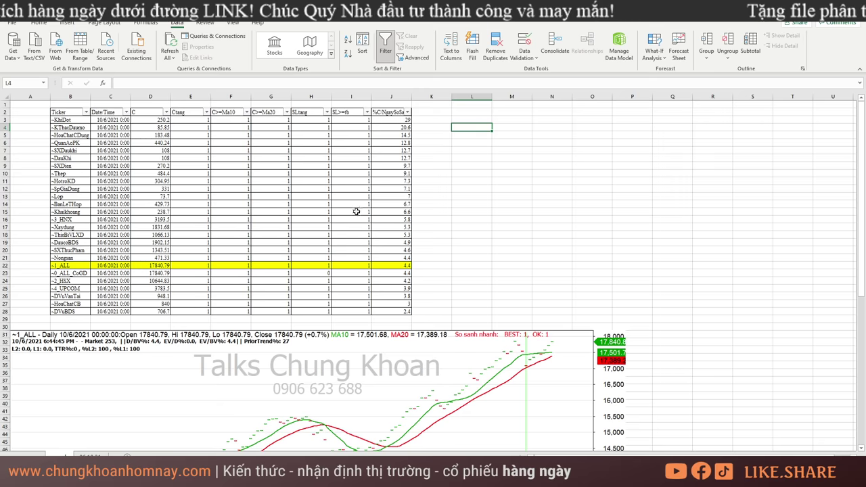
pyautogui.keyDown('ctrl'); pyautogui.scroll(1, 212, 209); pyautogui.keyUp('ctrl')
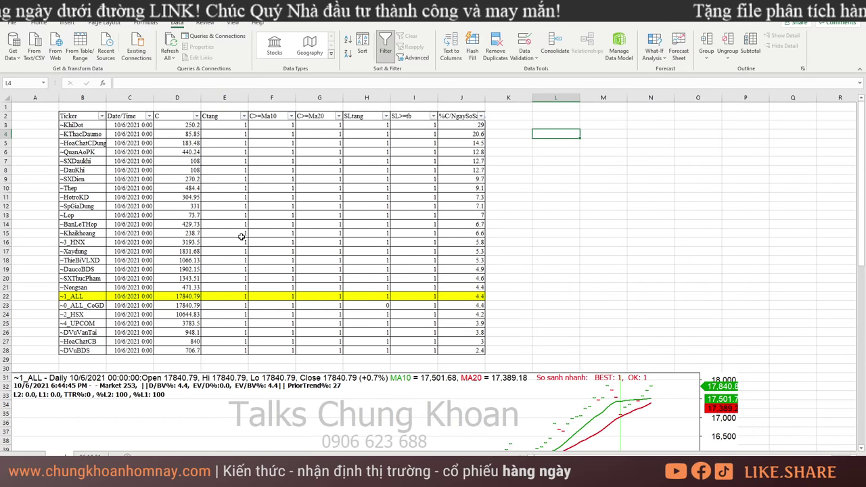
# Check the daily stock sheet briefly and select the whole ranking table on the sector sheet
pyautogui.click(90, 455)
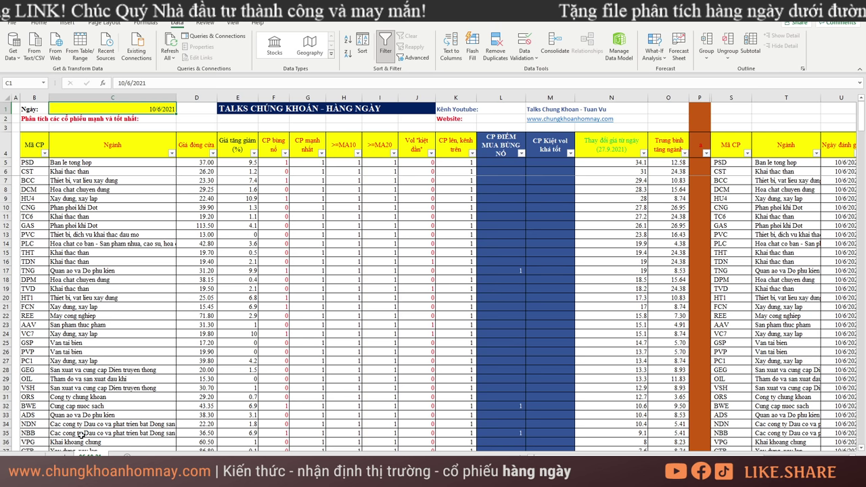
pyautogui.click(59, 455)
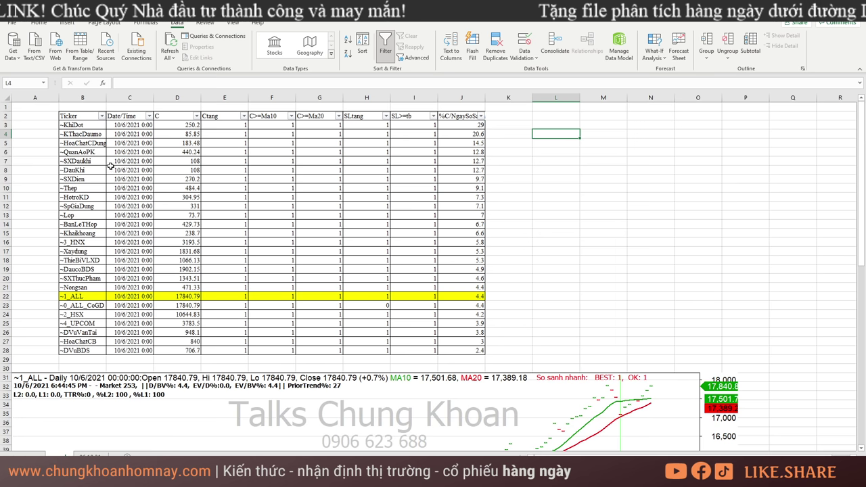
pyautogui.click(82, 115)
pyautogui.hotkey('ctrl', 'a')
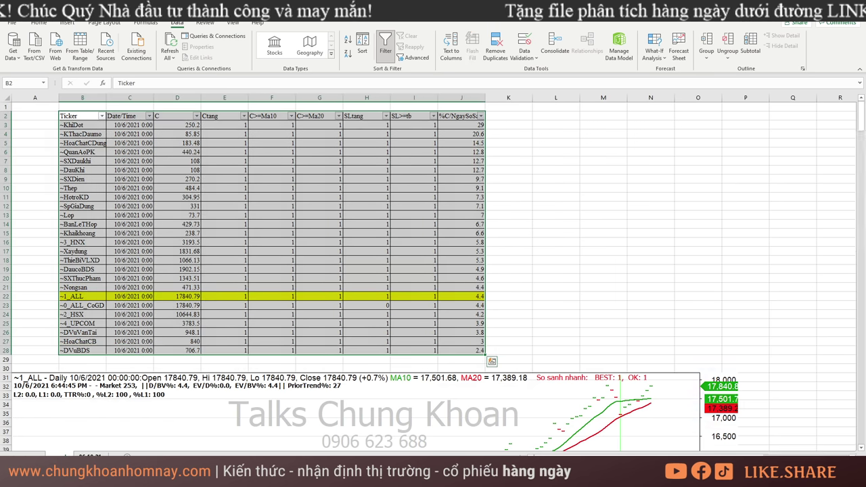
# On the daily stock sheet, highlight the first ten sector-average values and the heading of the price change since 27.9.2021
pyautogui.click(98, 453)
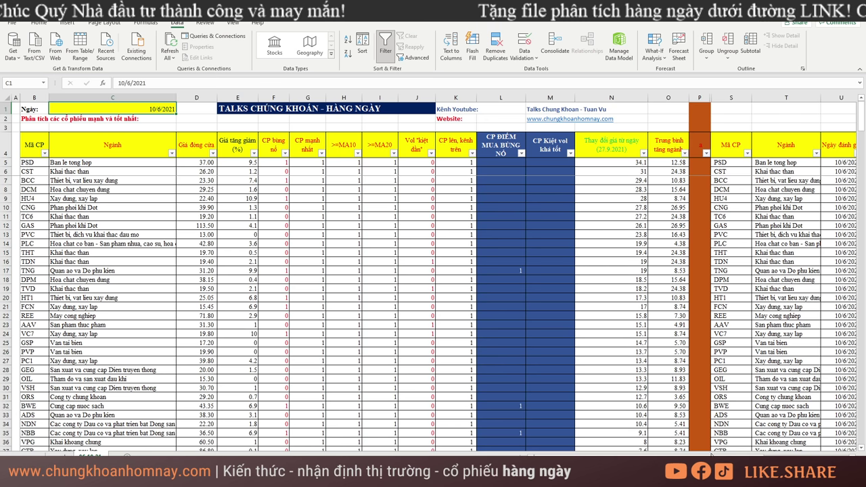
pyautogui.click(674, 164)
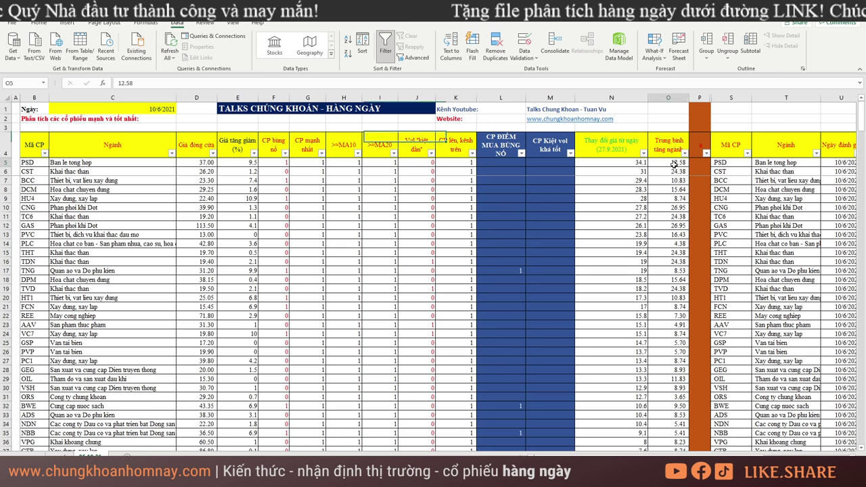
pyautogui.moveTo(674, 164); pyautogui.dragTo(670, 242)
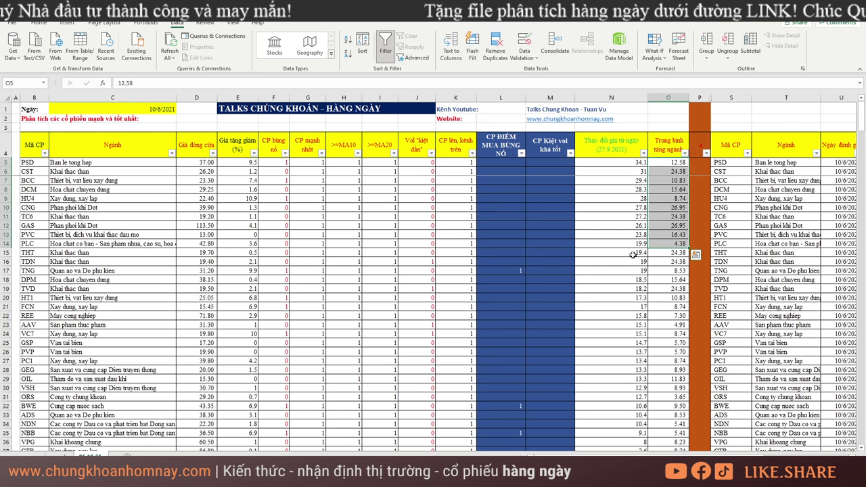
pyautogui.click(612, 153)
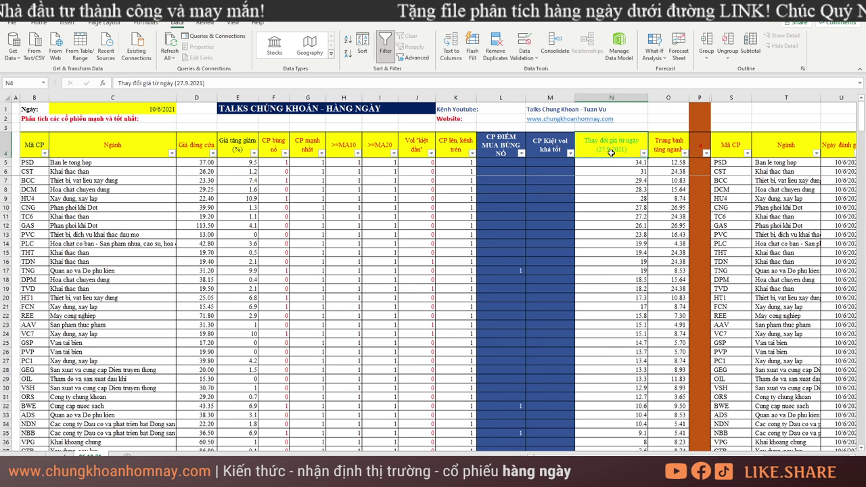
# Compare with the sector sheet and highlight sector averages O5:O14 on the daily stock sheet again
pyautogui.click(62, 455)
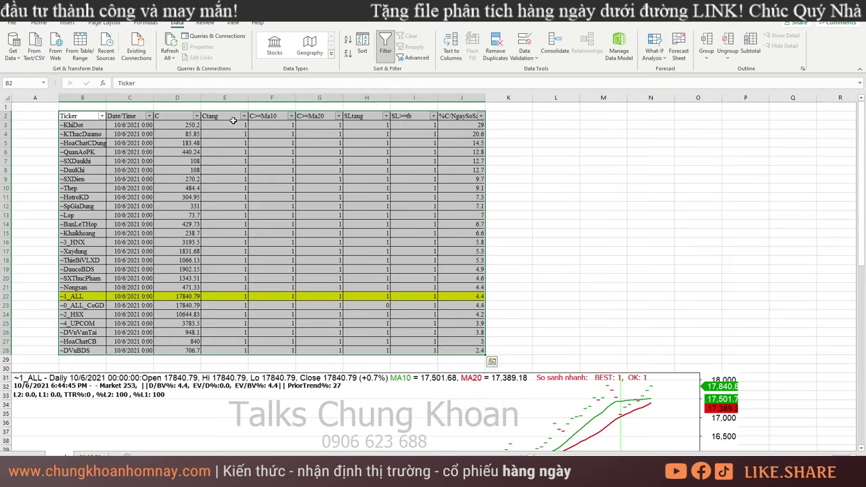
pyautogui.click(90, 454)
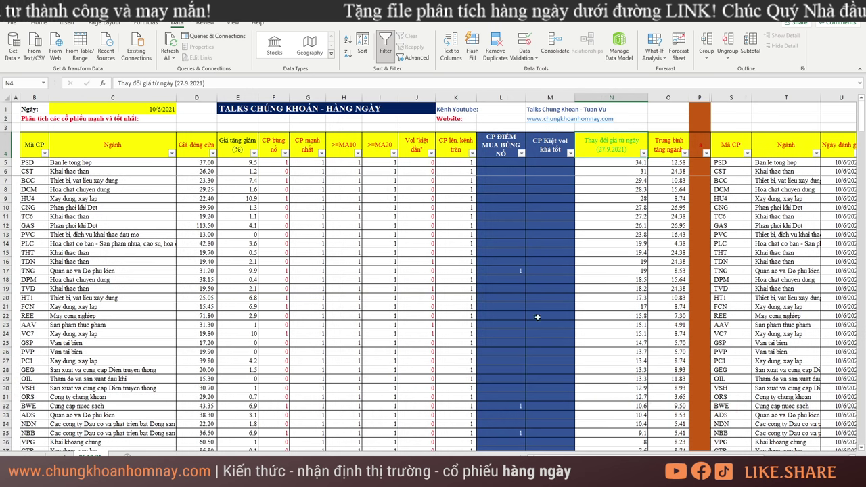
pyautogui.moveTo(669, 163); pyautogui.dragTo(670, 244)
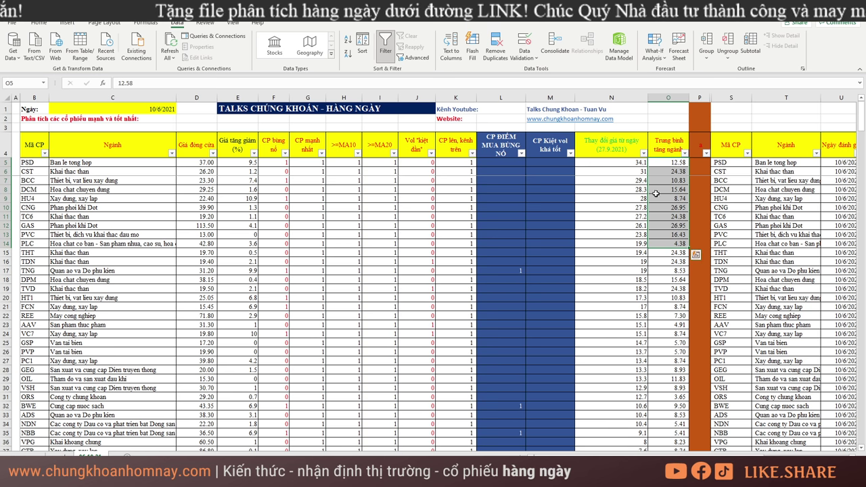
# Highlight the leading sectors at the top of the sector ranking table and clear the selection
pyautogui.click(60, 457)
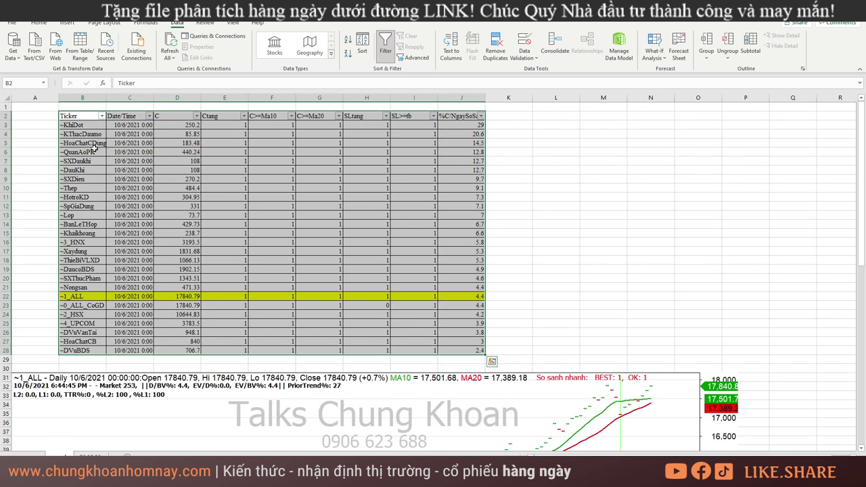
pyautogui.moveTo(76, 125); pyautogui.dragTo(416, 162)
pyautogui.click(109, 106)
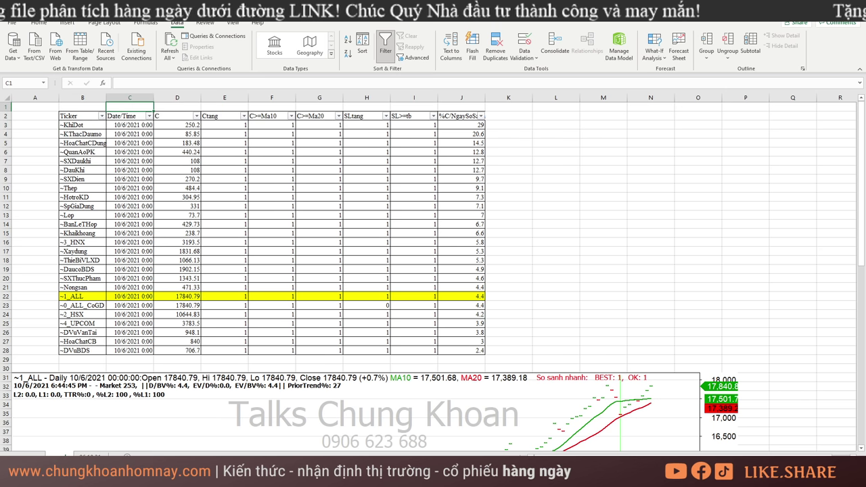
# Widen the Analysis4 results window in AmiBroker and highlight the ~KhiDot row of the sector table in Excel
pyautogui.hotkey('alt', 'Tab')
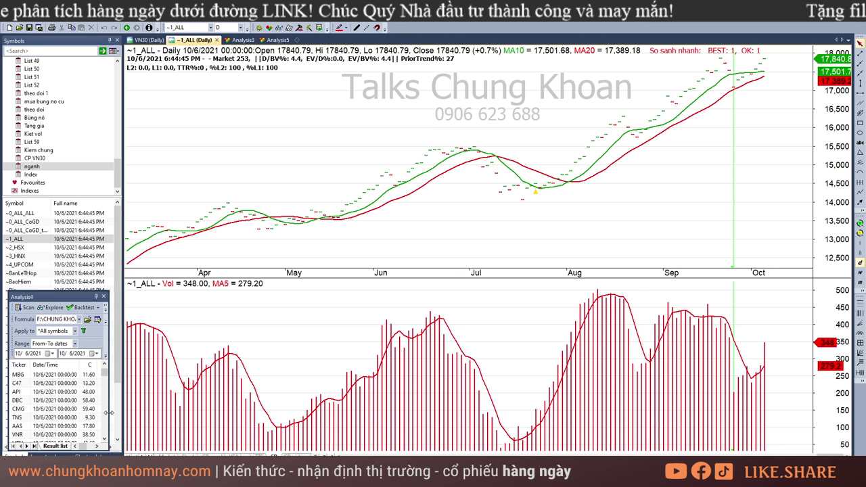
pyautogui.moveTo(110, 416); pyautogui.dragTo(532, 415)
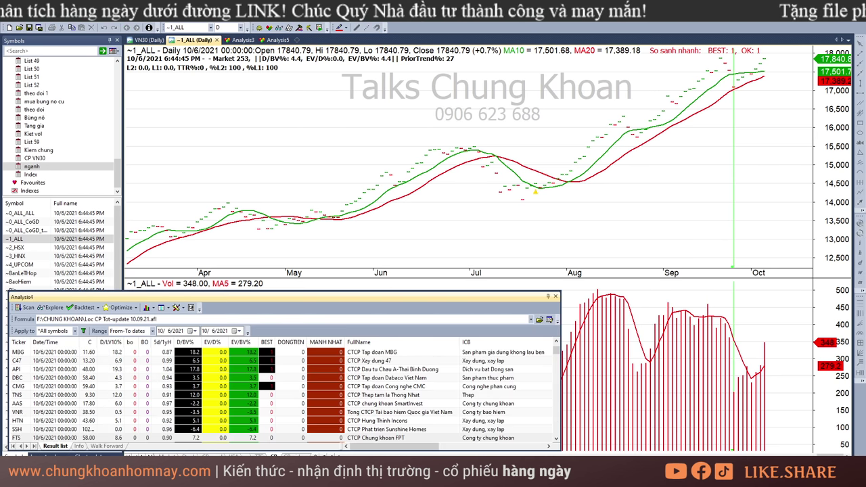
pyautogui.hotkey('alt', 'Tab')
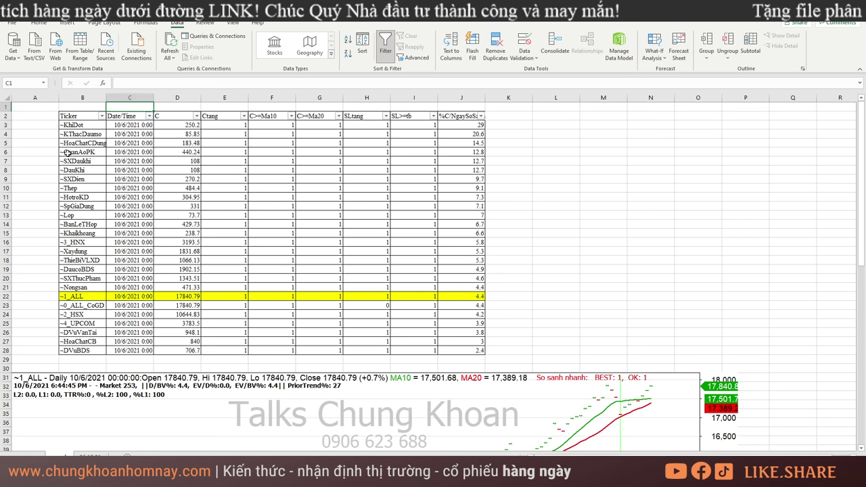
pyautogui.moveTo(73, 124); pyautogui.dragTo(477, 126)
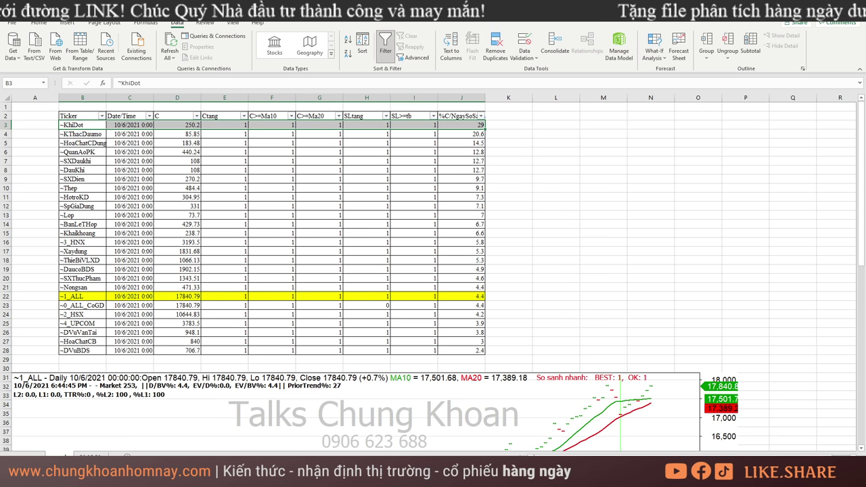
# Switch to AmiBroker, sort the Analysis4 results by ICB sector and widen the window to show the Market and C/C-1 columns
pyautogui.hotkey('alt', 'Tab')
pyautogui.click(500, 345)
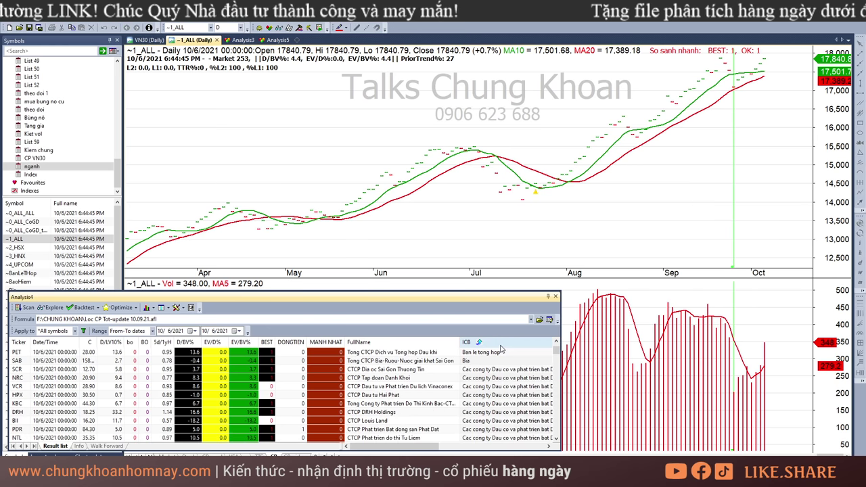
pyautogui.moveTo(560, 394); pyautogui.dragTo(717, 394)
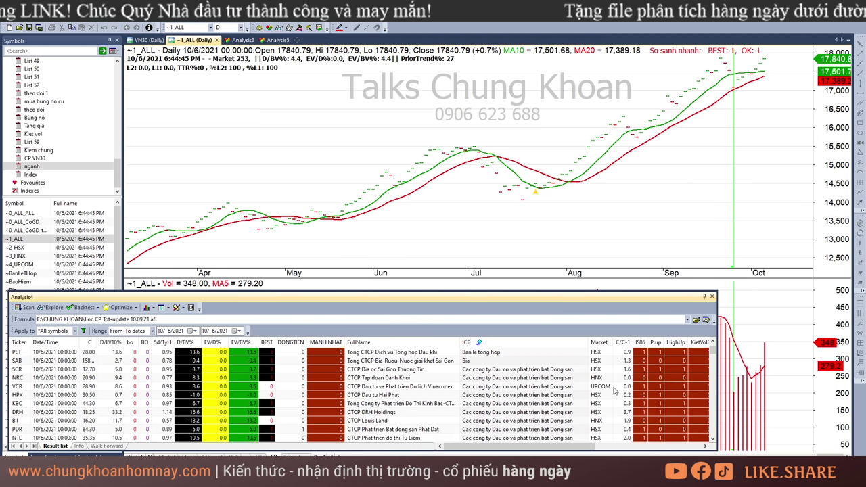
# Find CNG under the Phan phoi khi Dot sector in the results, open its daily chart and select the 9/27/2021 bar
pyautogui.scroll(-10, 565, 397)
pyautogui.scroll(-10, 565, 397)
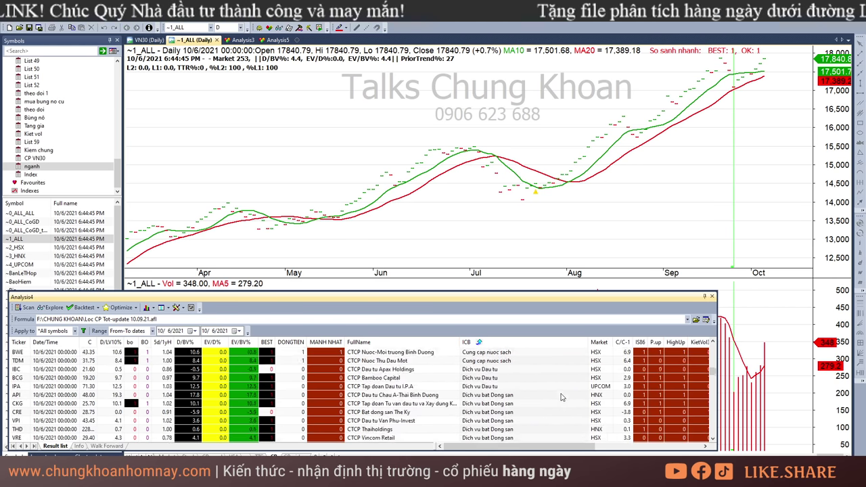
pyautogui.scroll(-10, 561, 397)
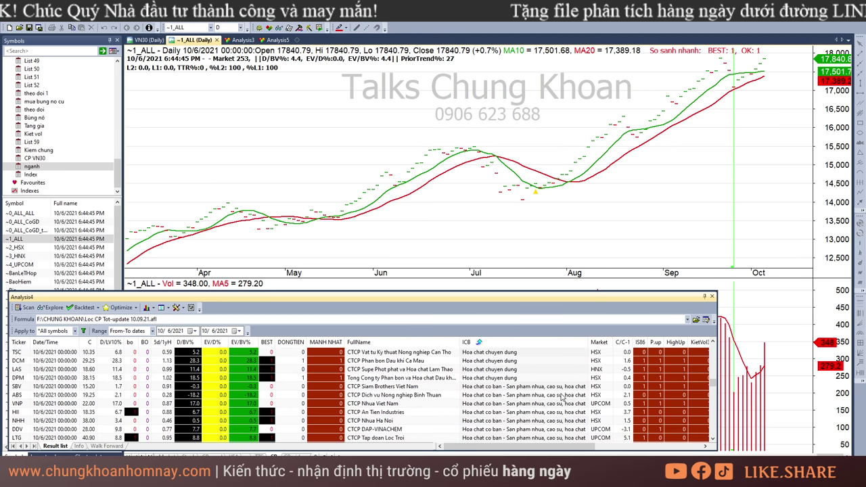
pyautogui.scroll(-10, 561, 398)
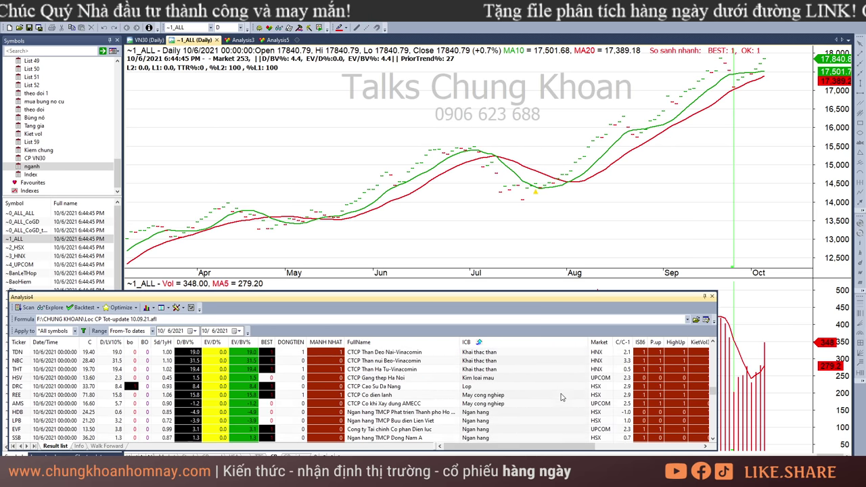
pyautogui.scroll(-5, 561, 398)
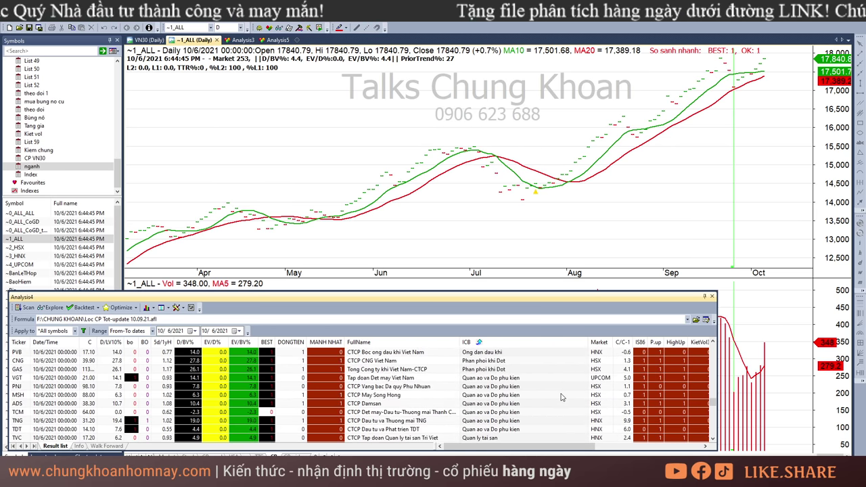
pyautogui.click(489, 362)
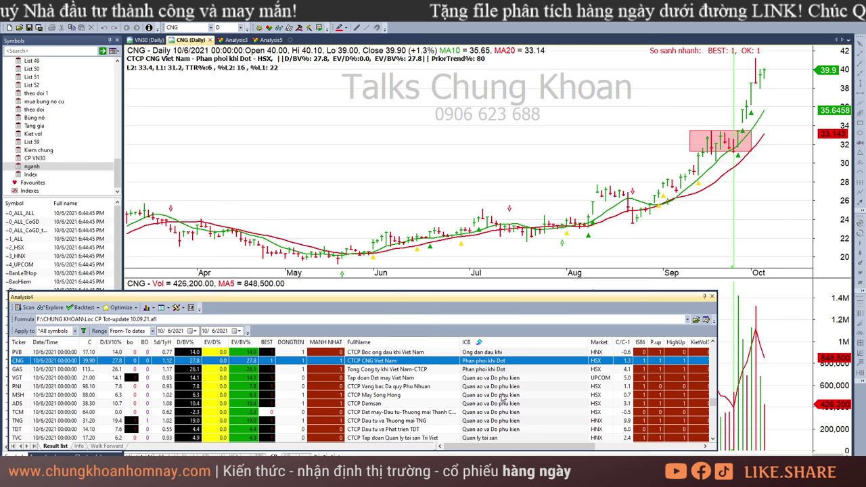
pyautogui.click(503, 395)
pyautogui.click(505, 362)
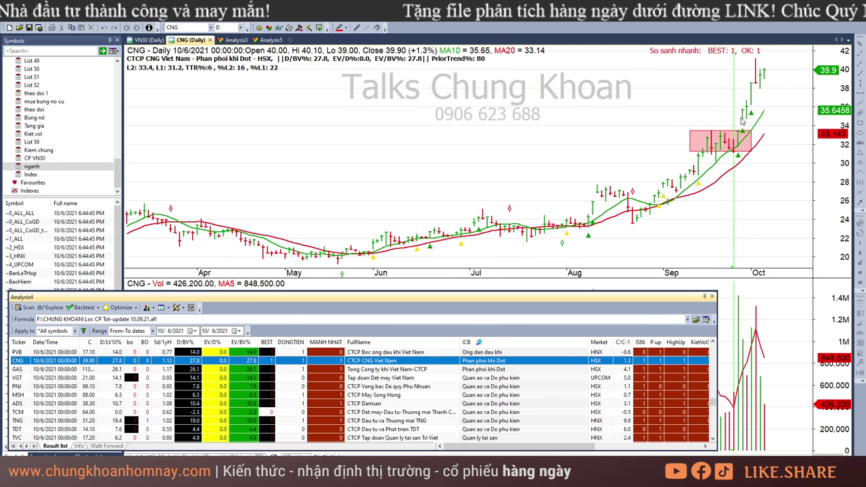
pyautogui.click(740, 176)
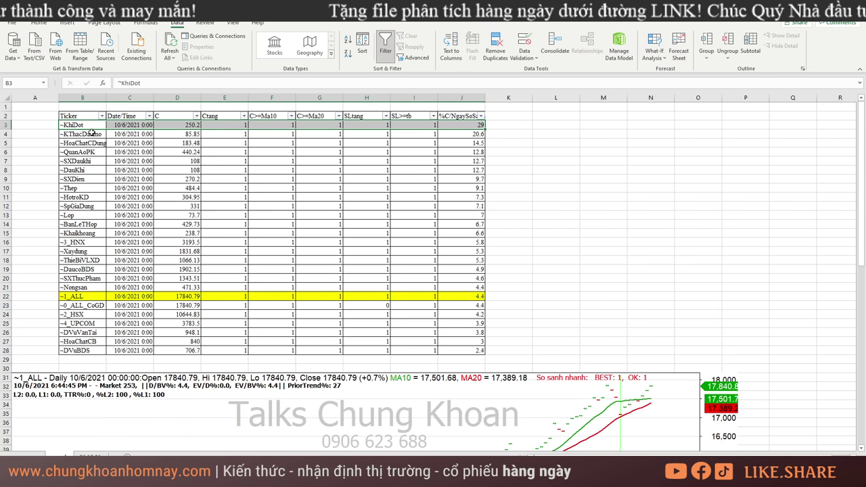
# In the Excel sector table, highlight the rows from ~KThacDaumo to ~Khaikhoang, the ~3_HNX row and the ~1_ALL row
pyautogui.moveTo(92, 134); pyautogui.dragTo(470, 232)
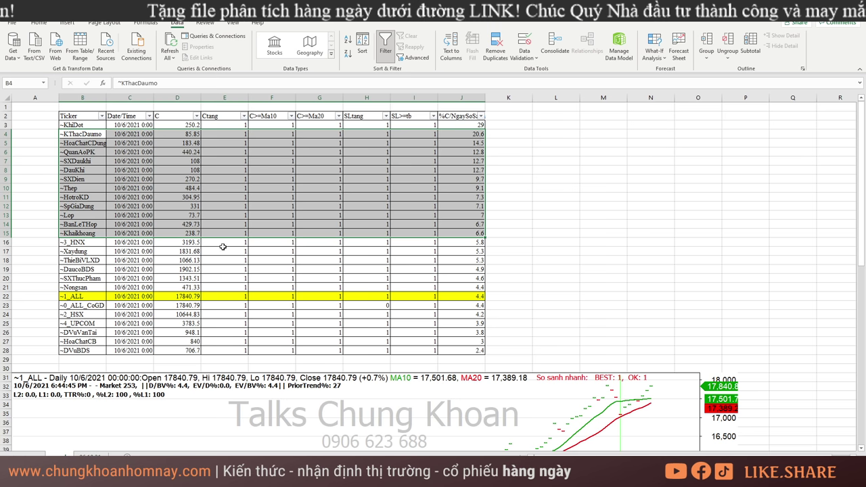
pyautogui.click(5, 242)
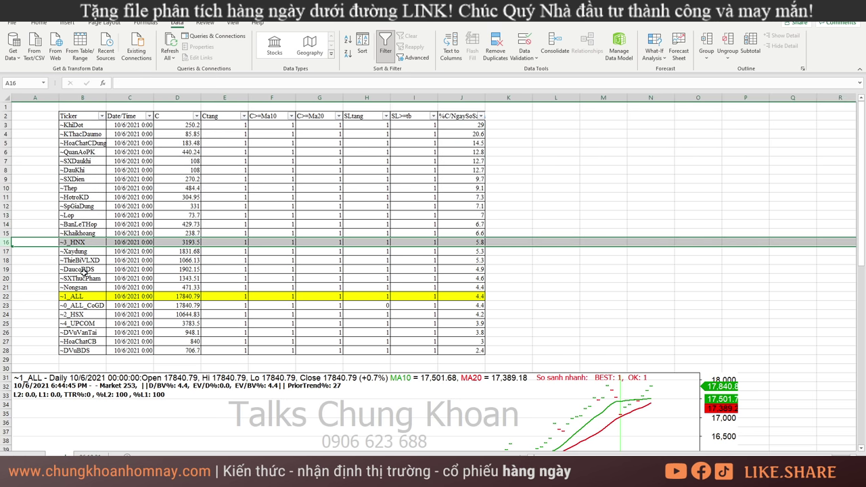
pyautogui.click(10, 299)
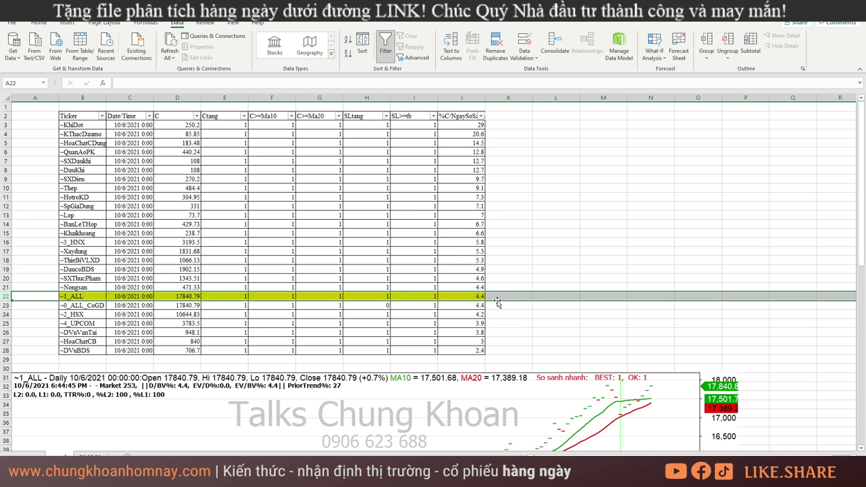
# Highlight the percent change of ~1_ALL, all the rows ranked above it and their SLtang values
pyautogui.click(472, 296)
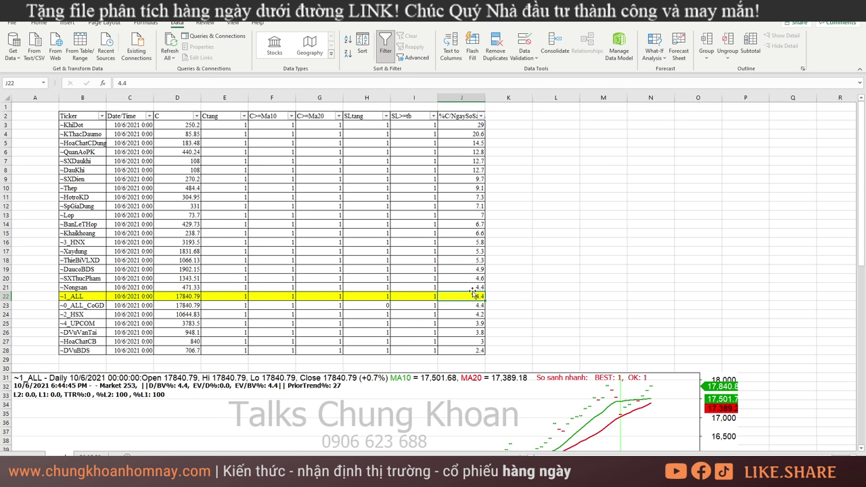
pyautogui.moveTo(474, 291)
pyautogui.mouseDown()
pyautogui.moveTo(474, 139)
pyautogui.moveTo(191, 139)
pyautogui.moveTo(96, 127)
pyautogui.mouseUp()
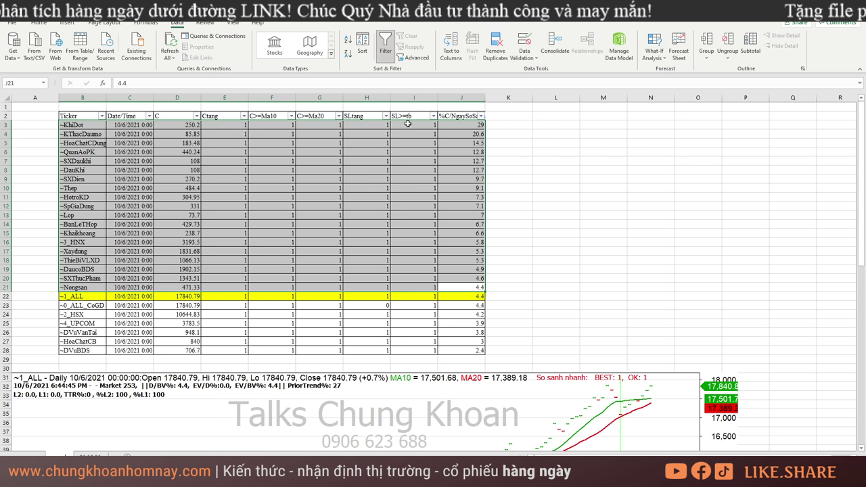
pyautogui.moveTo(367, 126); pyautogui.dragTo(376, 287)
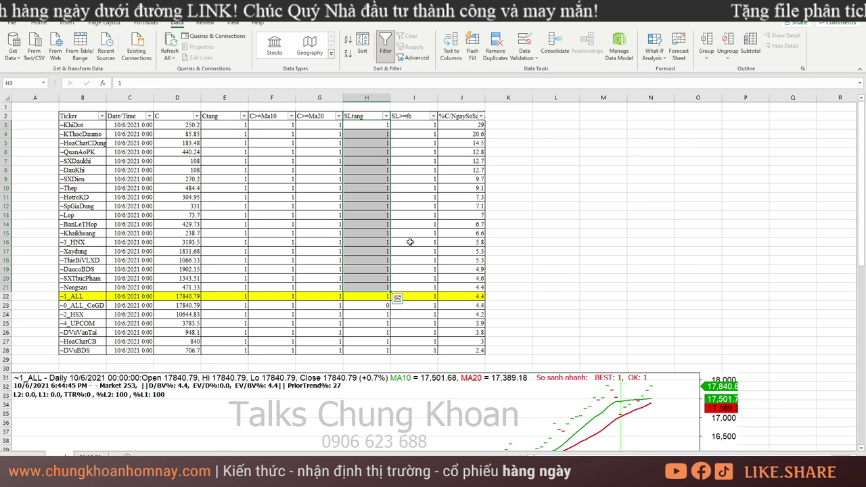
# Highlight the SL>=tb values above ~1_ALL, the top sectors' percent changes, the ~KhiDot to ~BanLeTHop rows, and the ~DaucoBDS and ~BanLeTHop rows
pyautogui.moveTo(415, 127); pyautogui.dragTo(413, 288)
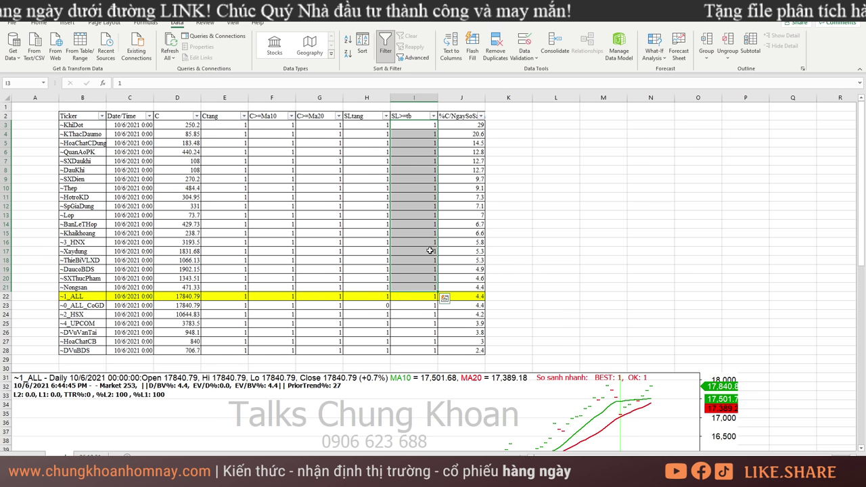
pyautogui.moveTo(448, 126); pyautogui.dragTo(492, 223)
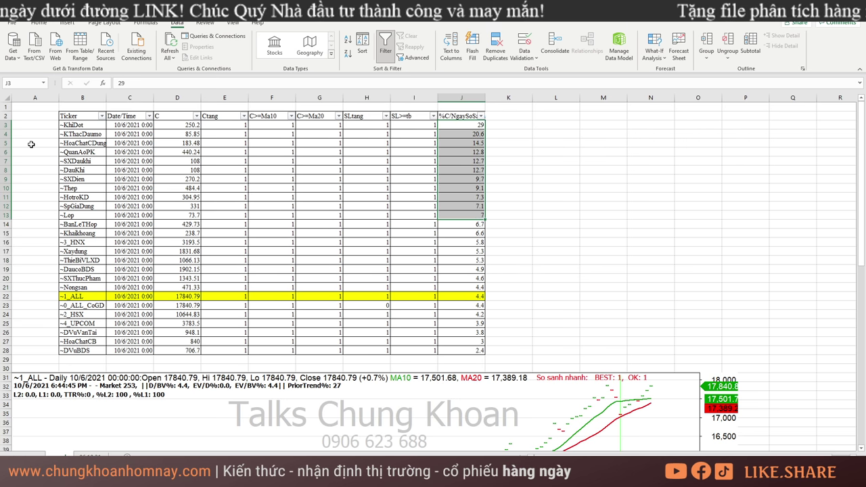
pyautogui.moveTo(73, 127); pyautogui.dragTo(461, 226)
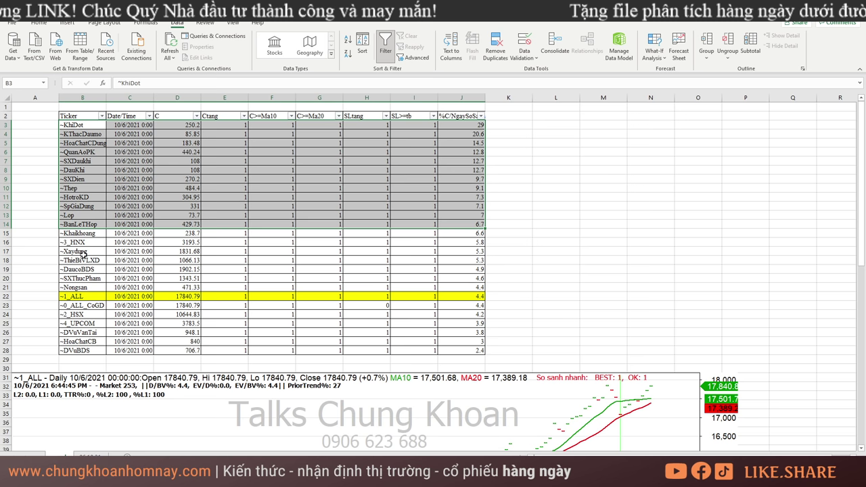
pyautogui.click(7, 270)
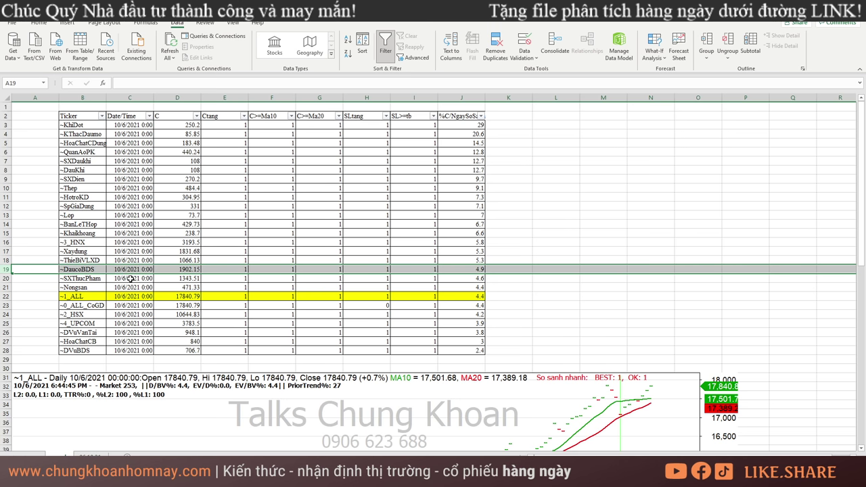
pyautogui.click(6, 224)
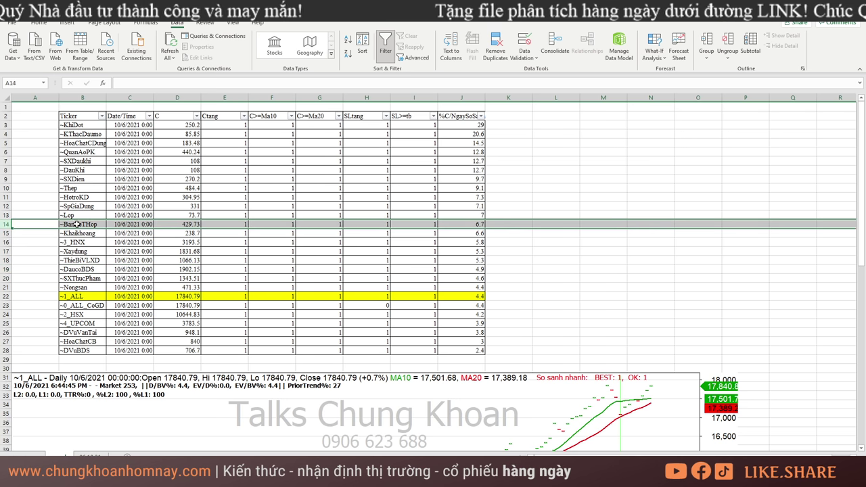
# Search the daily stock sheet for vnindex and select the entire VNINDEX row
pyautogui.click(90, 455)
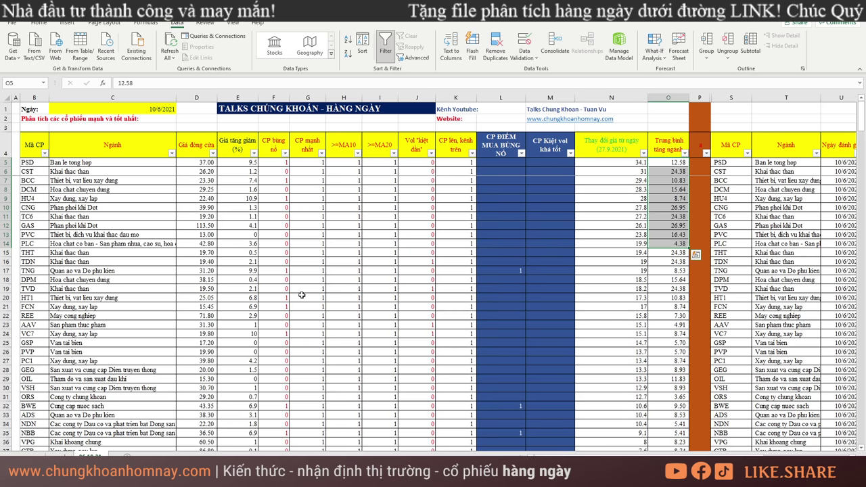
pyautogui.moveTo(344, 315); pyautogui.dragTo(16, 324)
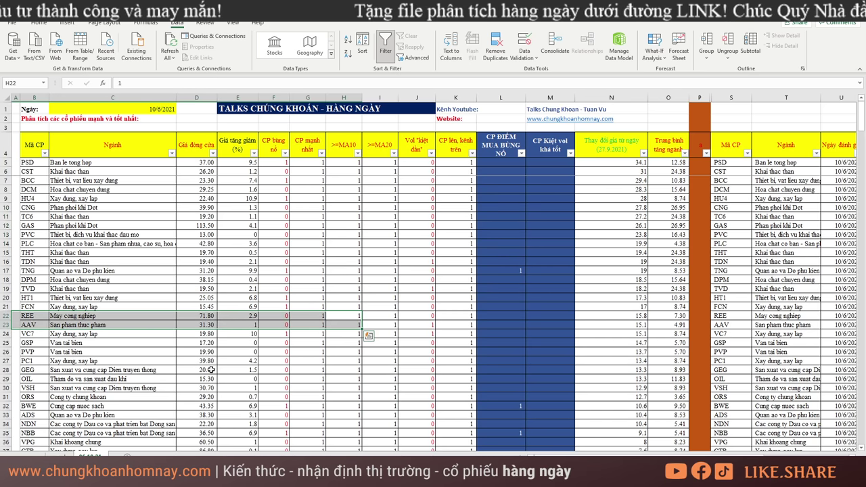
pyautogui.scroll(-20, 211, 370)
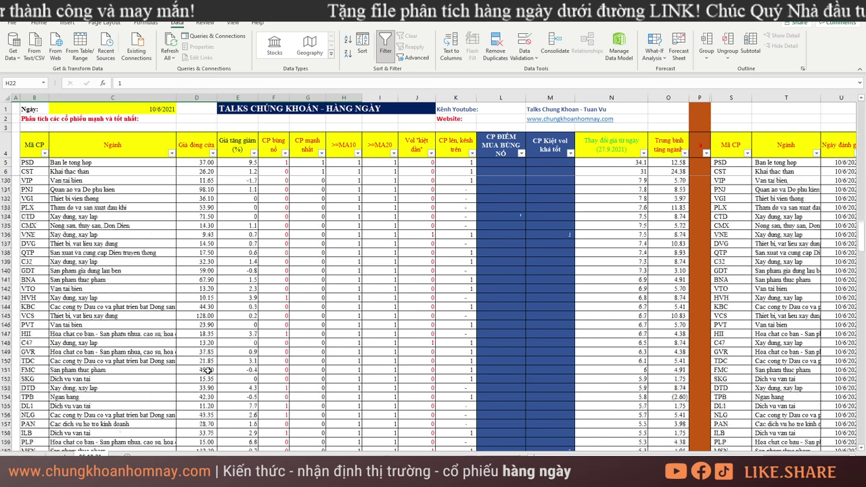
pyautogui.scroll(-20, 208, 370)
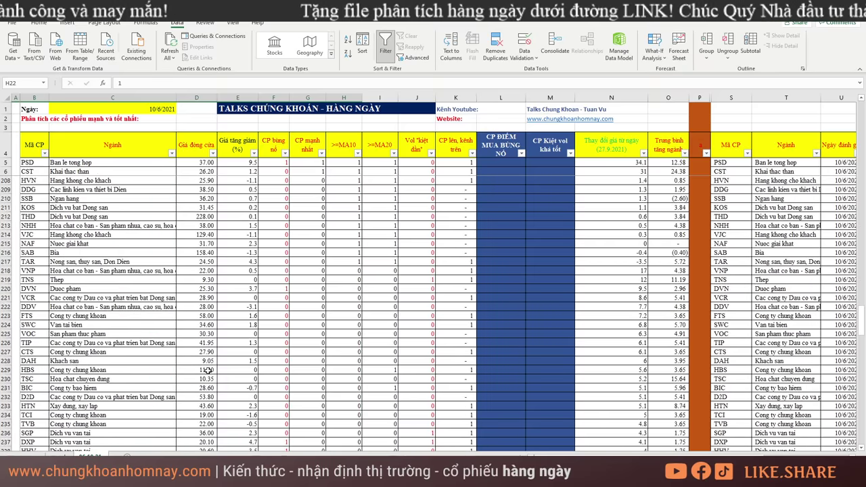
pyautogui.click(112, 325)
pyautogui.hotkey('ctrl', 'f')
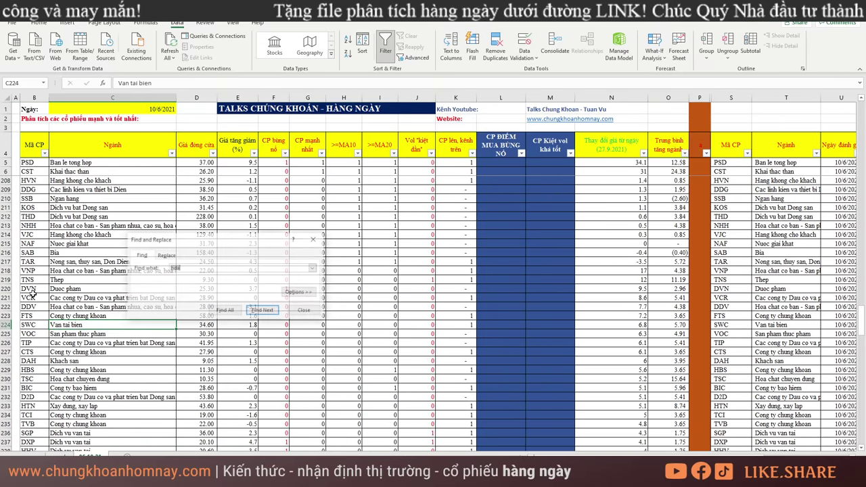
pyautogui.write('vnindex')
pyautogui.press('Return')
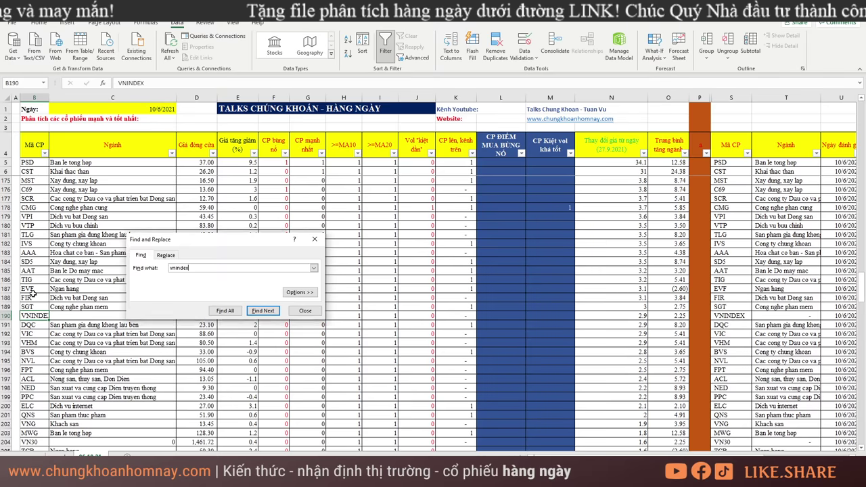
pyautogui.press('Escape')
pyautogui.hotkey('shift', 'space')
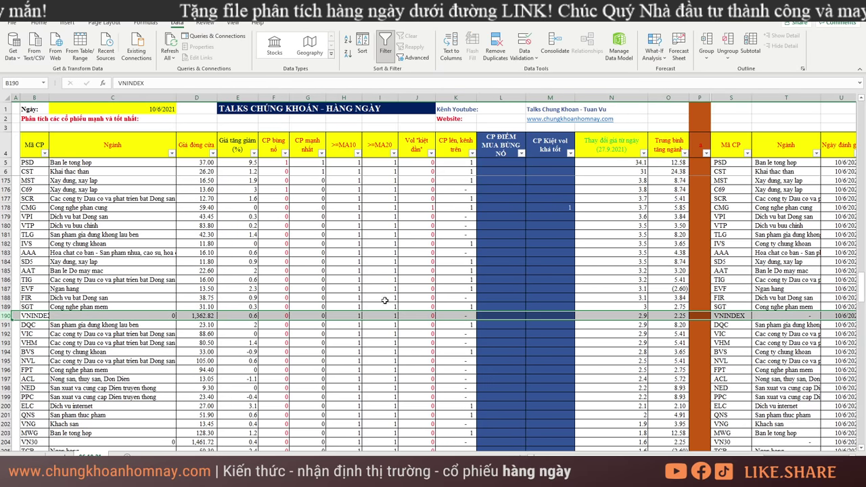
# After checking the sector table, filter the daily stock sheet's Trung bình tăng ngành column to values greater than or equal to 3
pyautogui.click(64, 455)
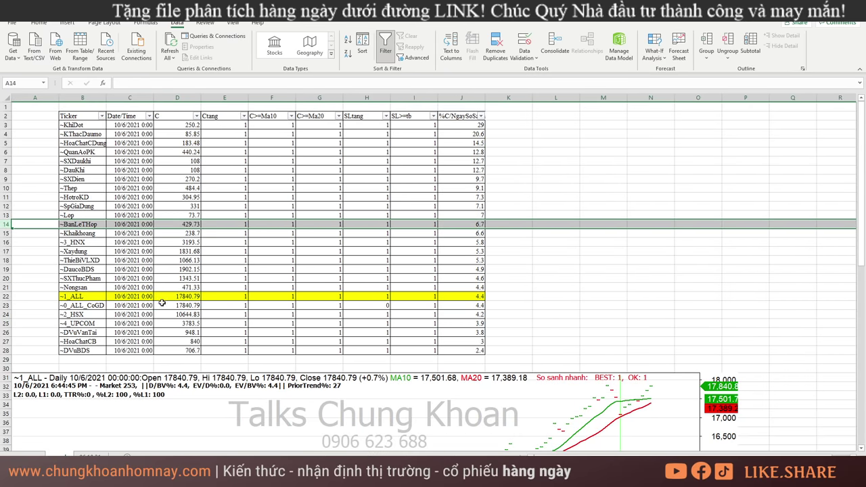
pyautogui.click(94, 454)
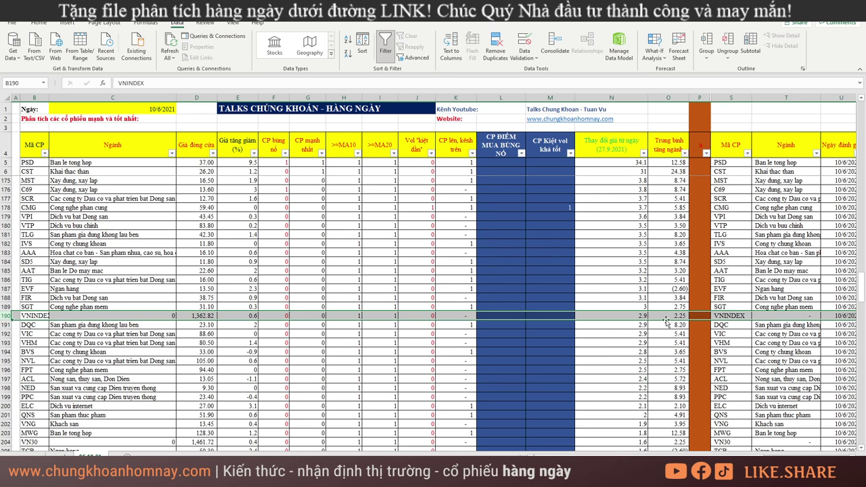
pyautogui.click(685, 154)
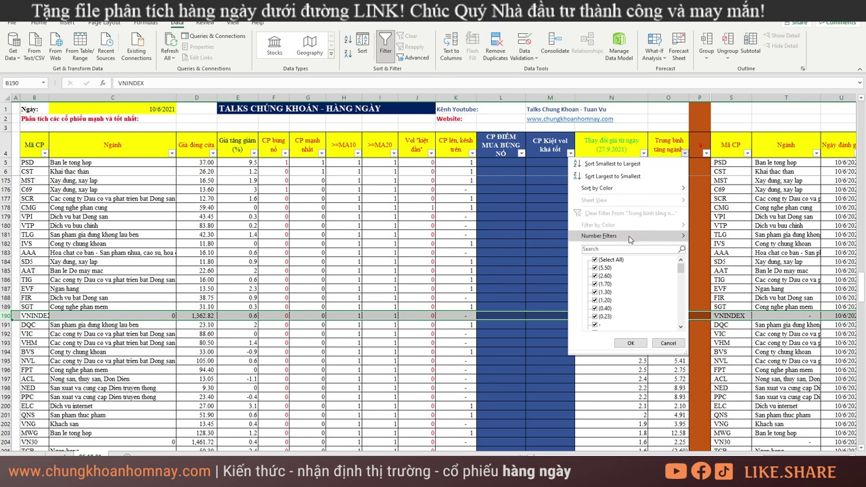
pyautogui.moveTo(609, 235)
pyautogui.click(739, 277)
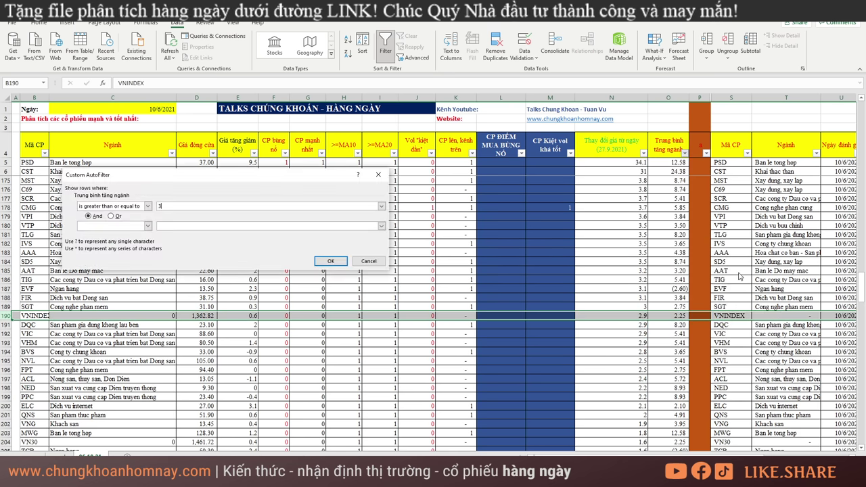
pyautogui.press('Return')
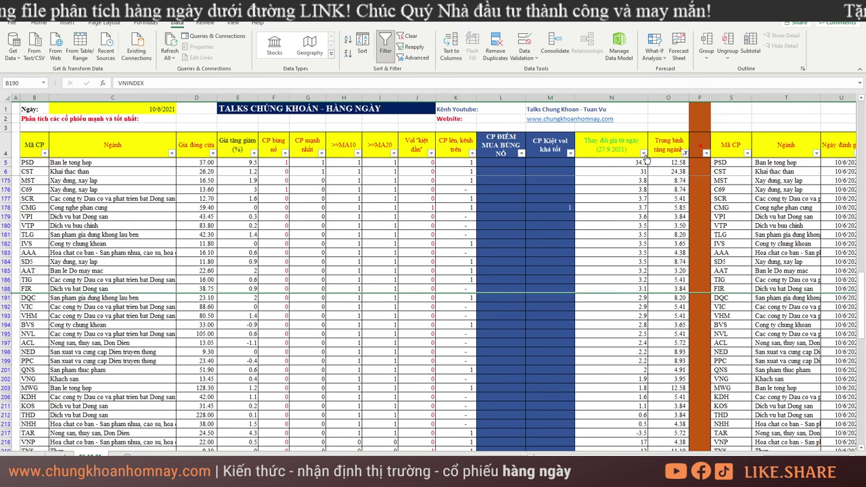
# Apply a Greater Than Or Equal To filter to the Thay đổi giá từ ngày (27.9.2021) column
pyautogui.click(643, 153)
pyautogui.moveTo(599, 235)
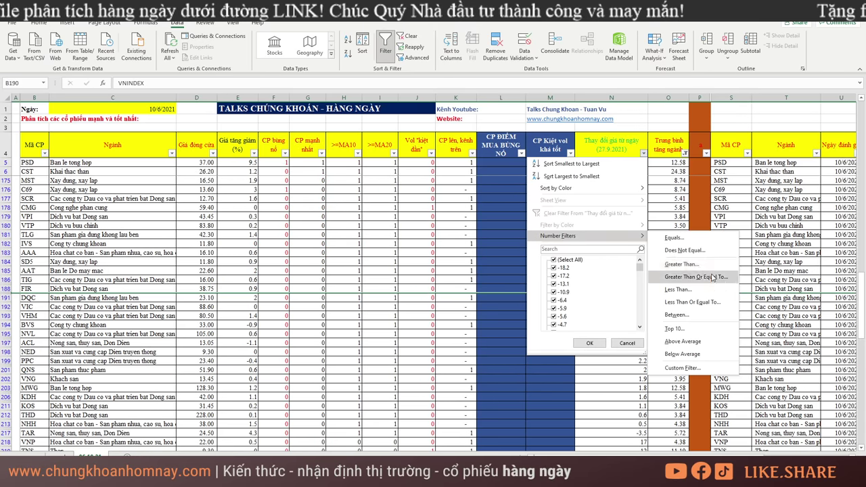
pyautogui.click(695, 276)
pyautogui.press('Return')
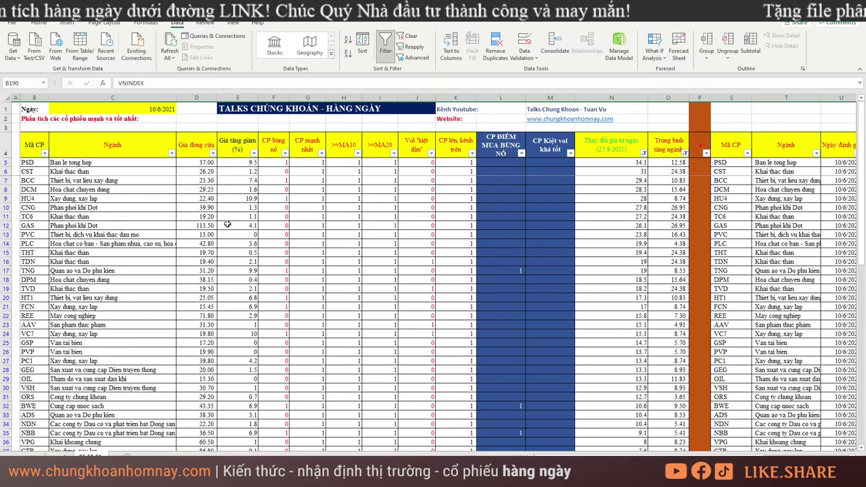
# Compare the sectors of PSD to CNG with the sector table by highlighting its ~KhiDot to ~1_ALL rows, and return to the stock sheet
pyautogui.moveTo(110, 162); pyautogui.dragTo(111, 209)
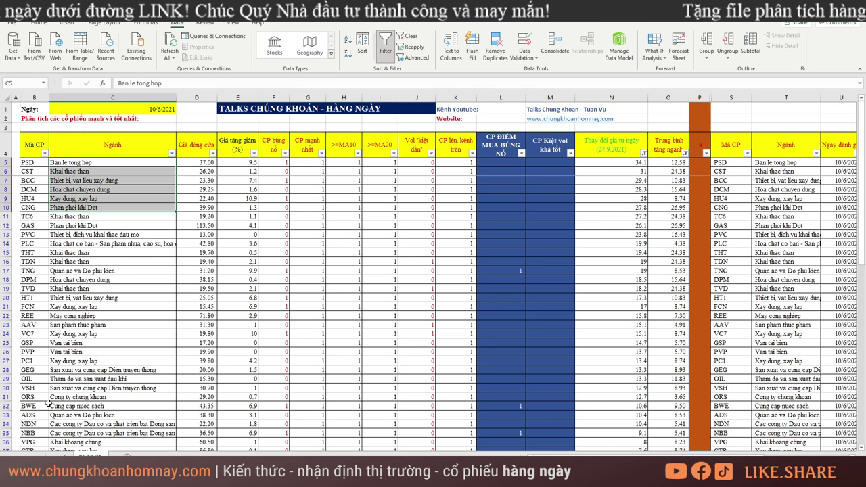
pyautogui.click(56, 455)
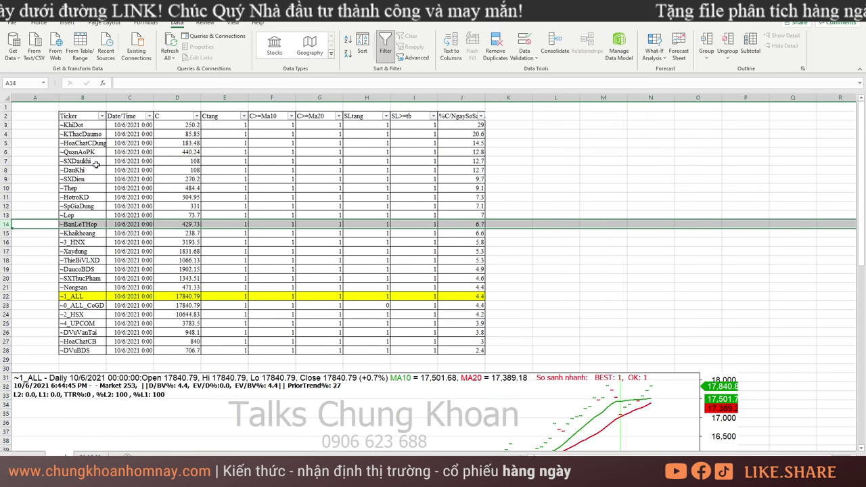
pyautogui.moveTo(84, 124); pyautogui.dragTo(444, 296)
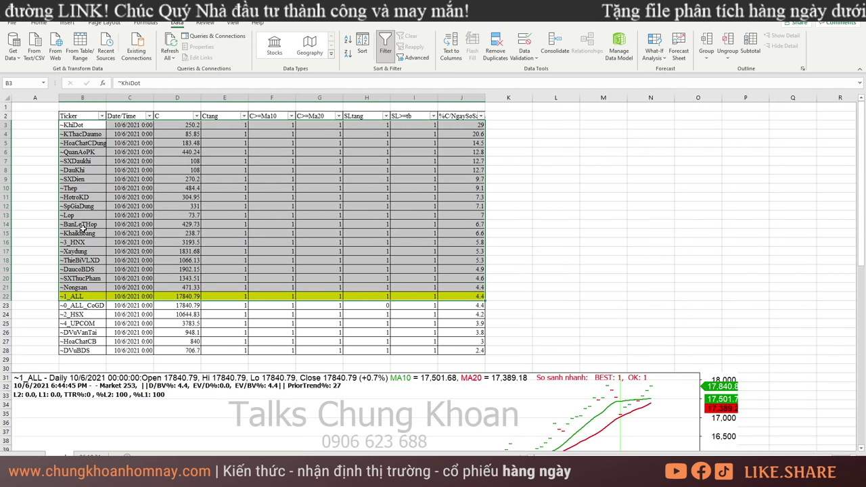
pyautogui.click(90, 455)
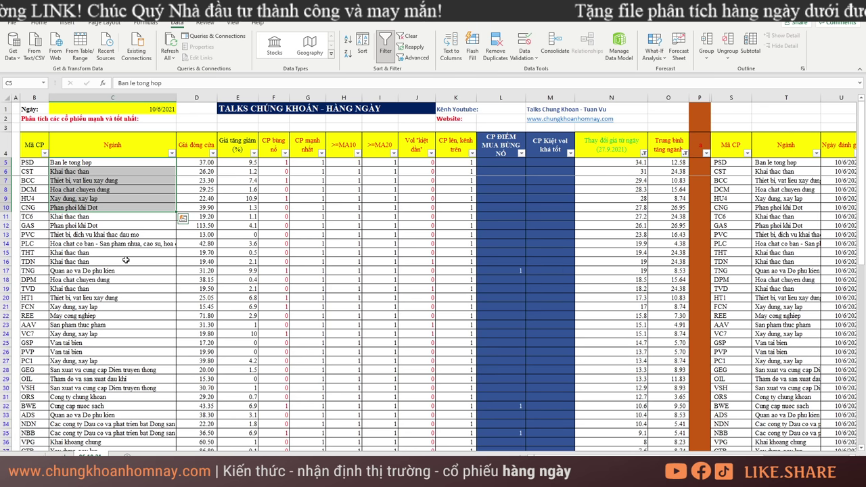
# Look through the filtered stocks, highlighting the Ngành column from its header to PVP and selecting the sectors of PVC and GAS
pyautogui.click(88, 235)
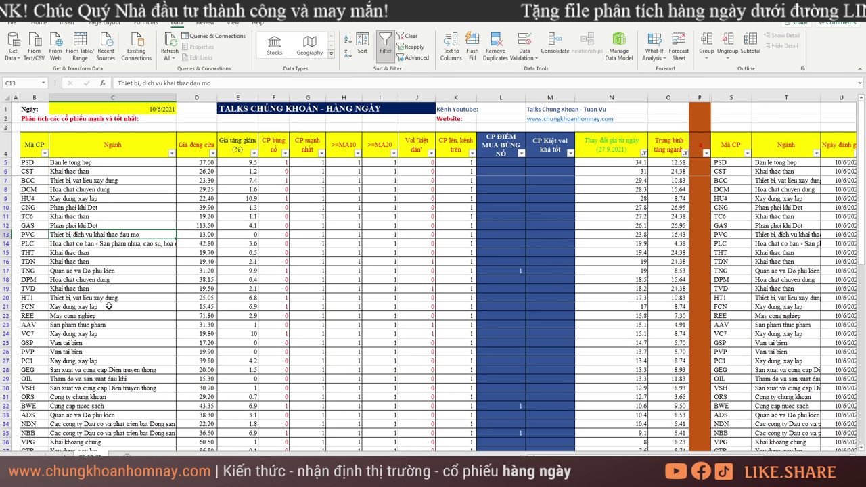
pyautogui.scroll(-20, 134, 268)
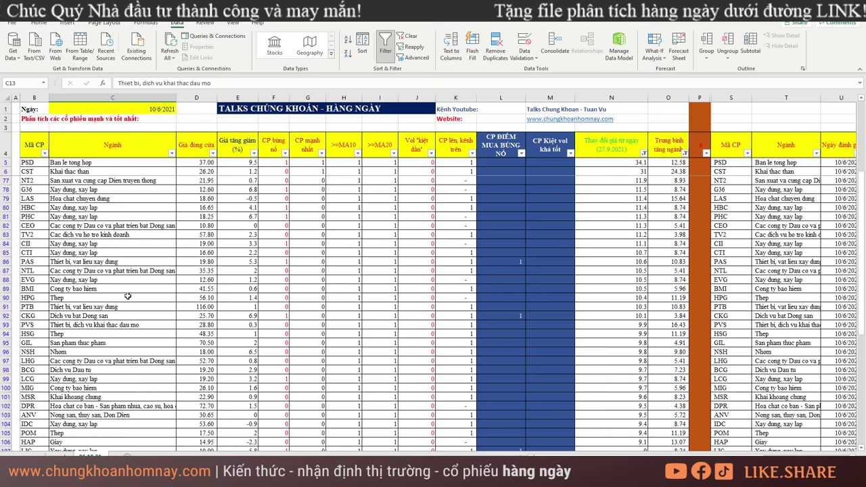
pyautogui.scroll(-13, 139, 281)
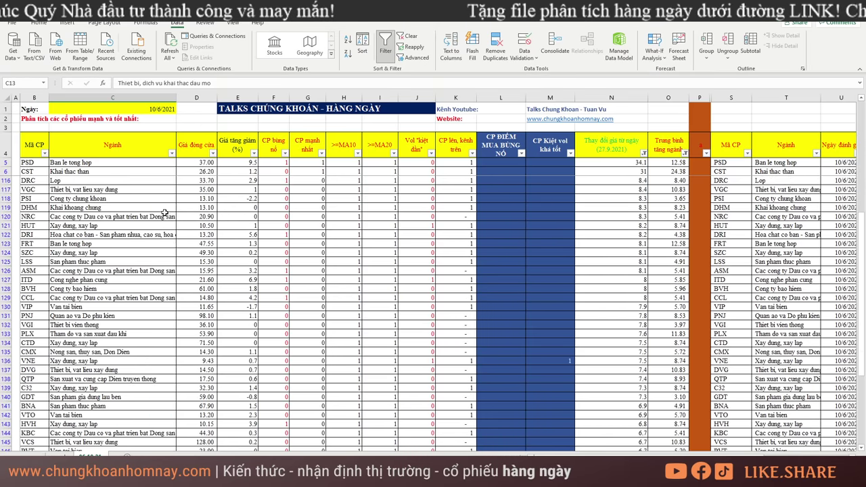
pyautogui.scroll(20, 150, 262)
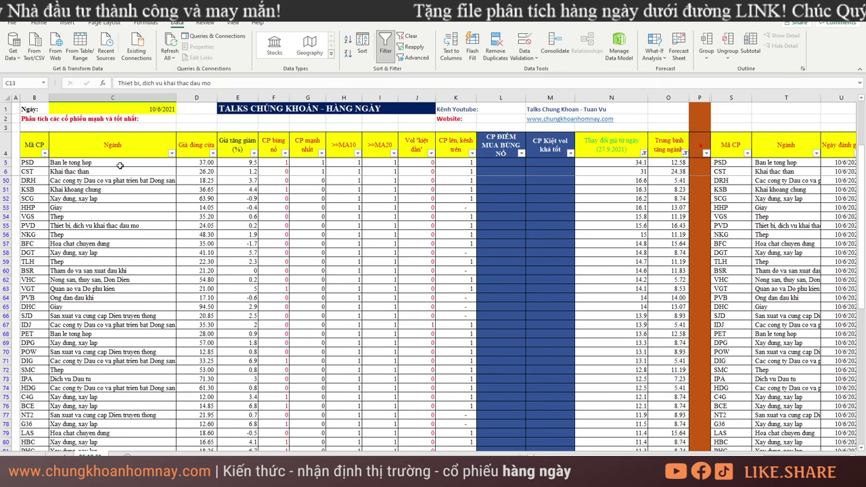
pyautogui.moveTo(116, 144); pyautogui.dragTo(133, 350)
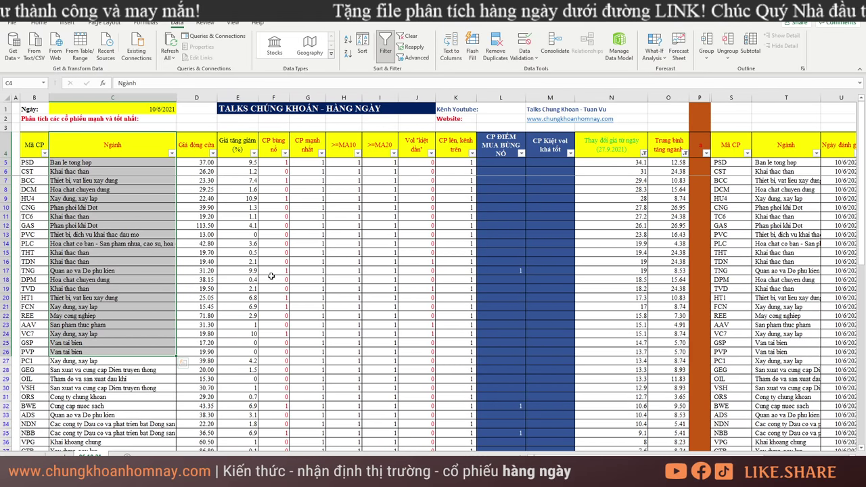
pyautogui.click(138, 226)
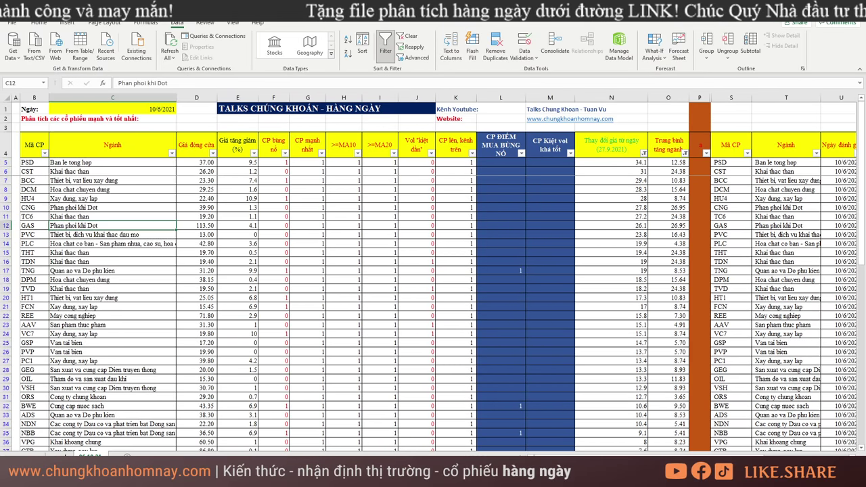
# Highlight the ~KhiDot to ~Nongsan rows in the sector table, and return to CNG's percent change in the stock sheet
pyautogui.click(50, 455)
pyautogui.moveTo(88, 127); pyautogui.dragTo(468, 286)
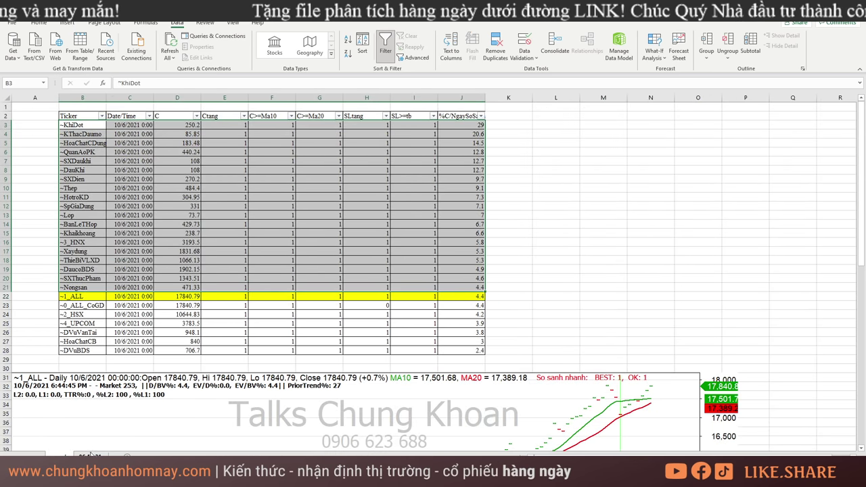
pyautogui.hotkey('ctrl', 'pageup')
pyautogui.click(240, 208)
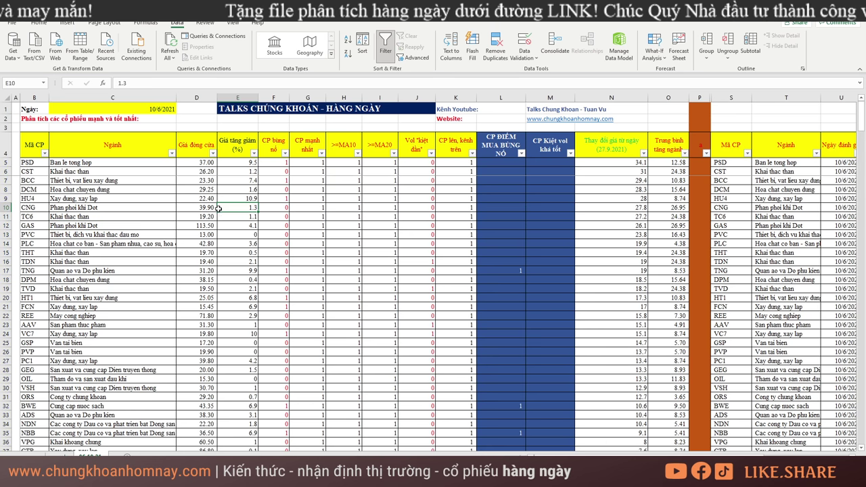
# Filter the CP bùng nổ column to show only stocks with the value 1 and look down the filtered list
pyautogui.click(284, 153)
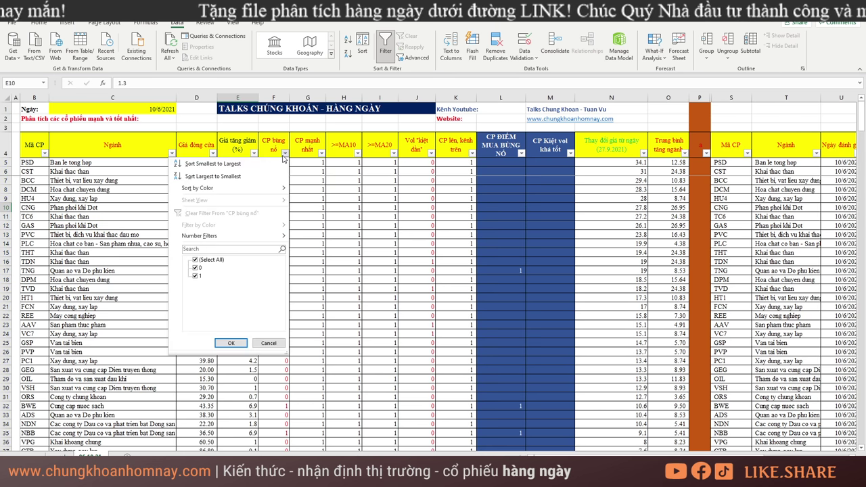
pyautogui.click(199, 262)
pyautogui.click(195, 276)
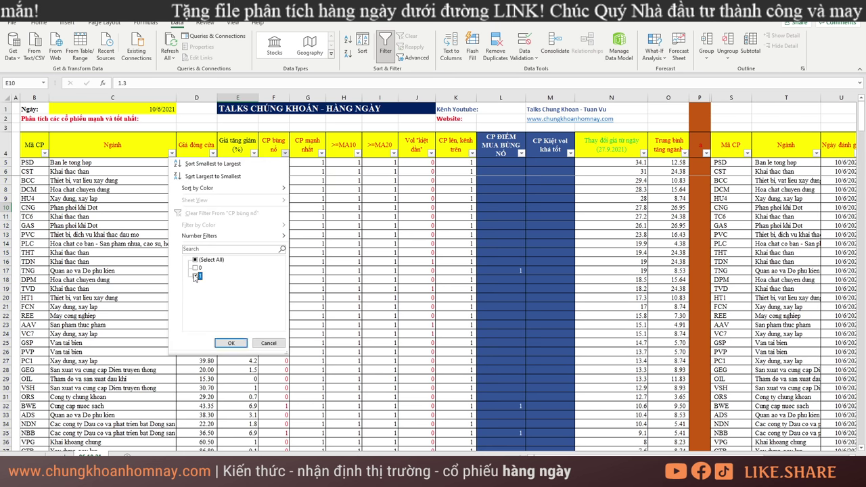
pyautogui.click(229, 343)
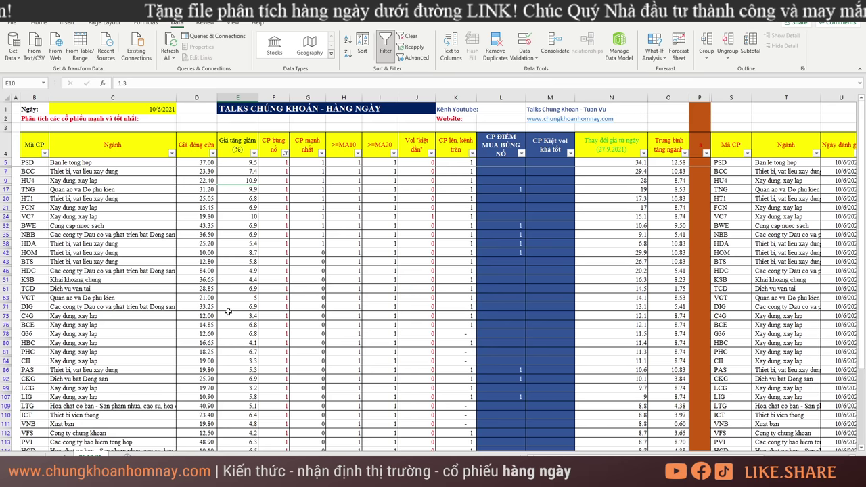
pyautogui.scroll(-15, 410, 253)
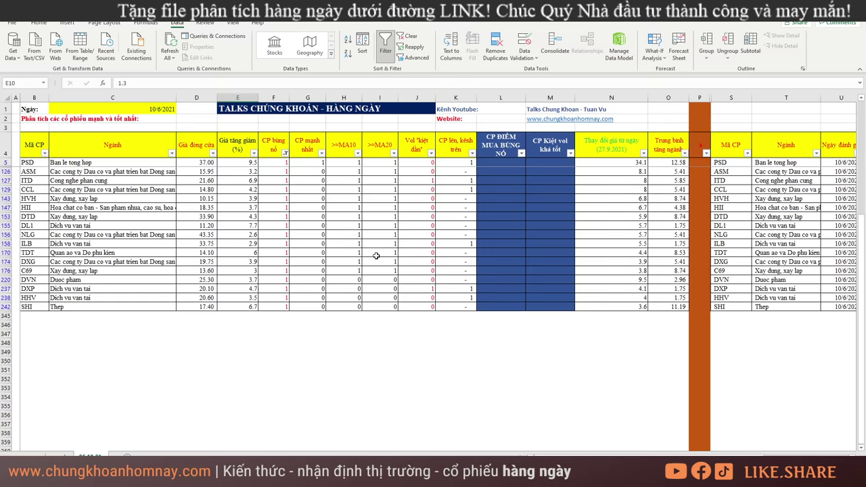
# Review the sectors of the filtered breakout stocks, highlighting the Ngành cells of C4G to CII and HDA to BTS, plus PSD and TCD
pyautogui.scroll(15, 376, 256)
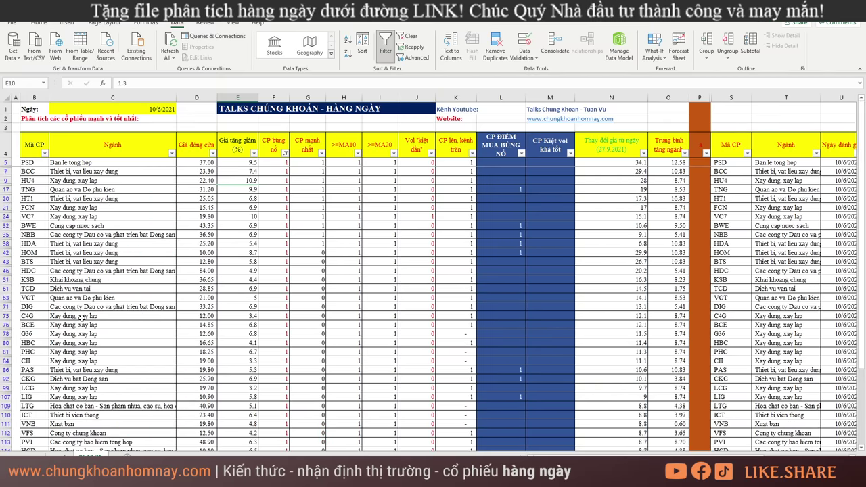
pyautogui.moveTo(81, 317); pyautogui.dragTo(139, 361)
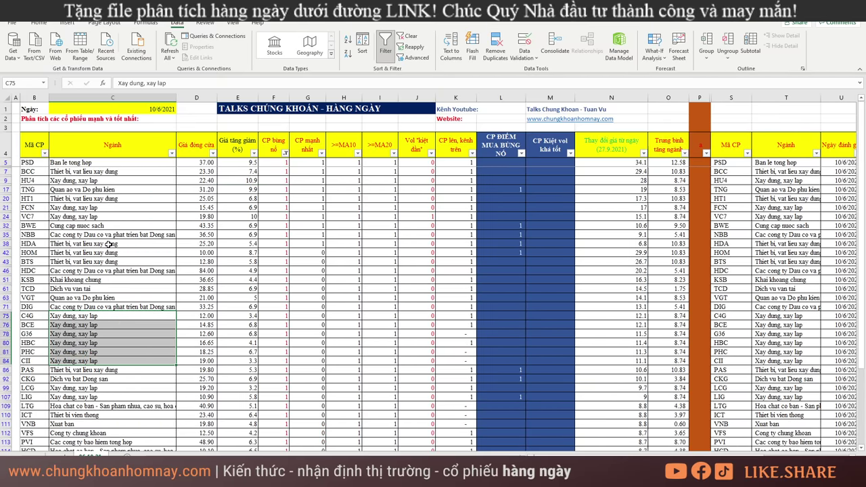
pyautogui.moveTo(108, 244); pyautogui.dragTo(142, 259)
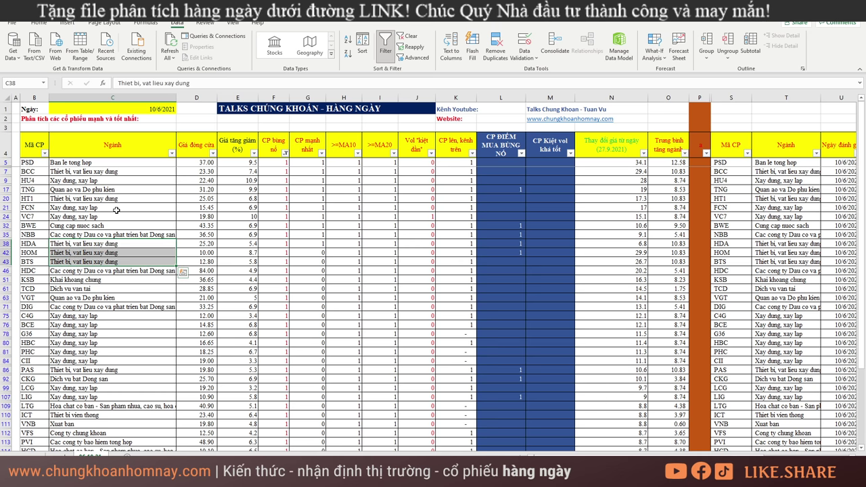
pyautogui.click(109, 162)
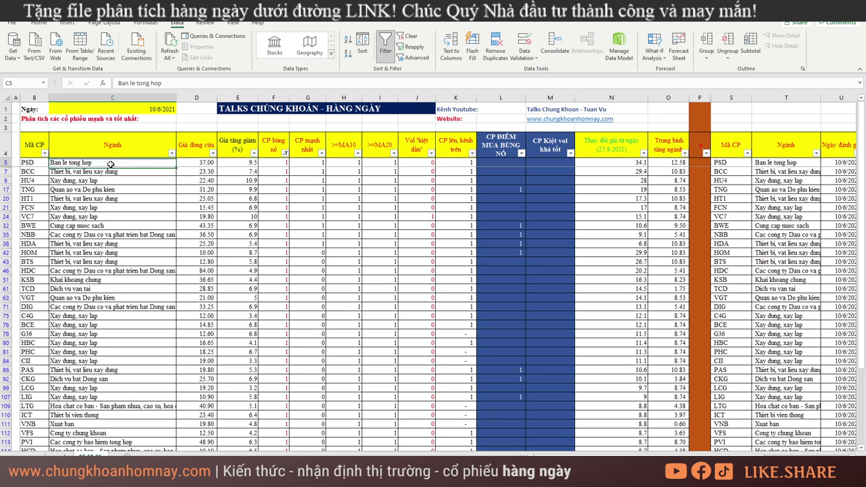
pyautogui.click(121, 291)
pyautogui.scroll(-3, 157, 301)
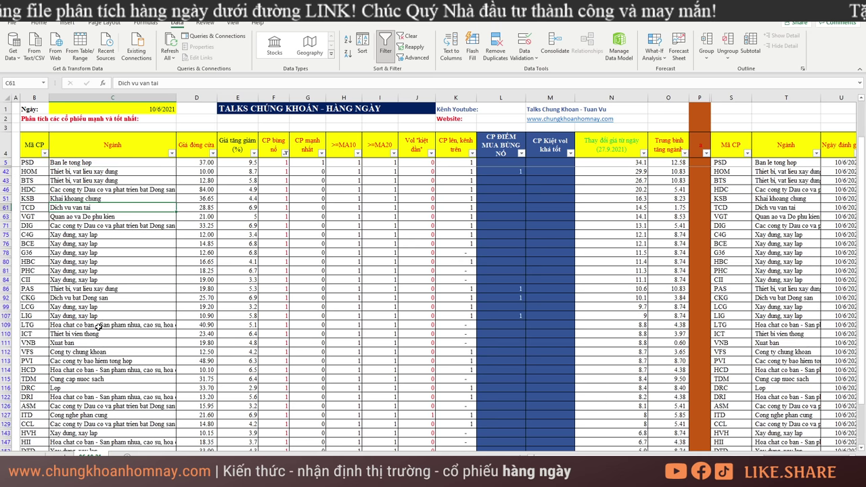
# Check the sectors in the rest of the breakout list, highlighting LCG and LIG, CCL, DXP and HHV, and SHI
pyautogui.moveTo(100, 309); pyautogui.dragTo(108, 316)
pyautogui.scroll(-2, 126, 369)
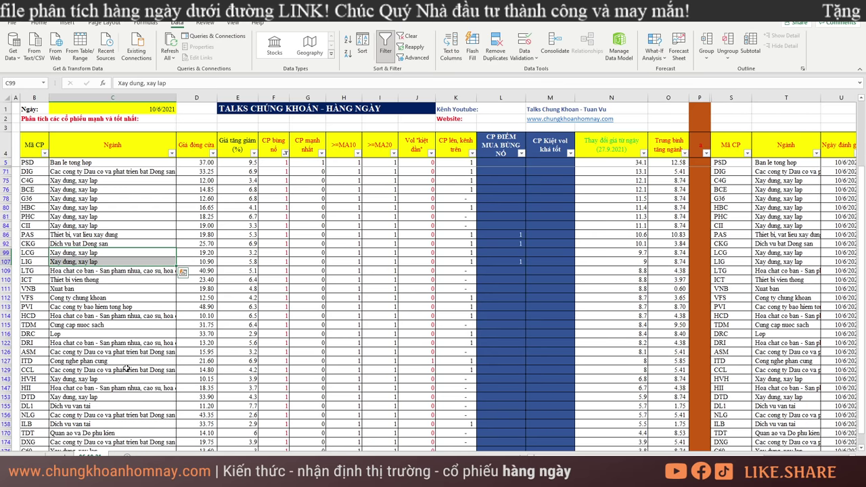
pyautogui.click(101, 387)
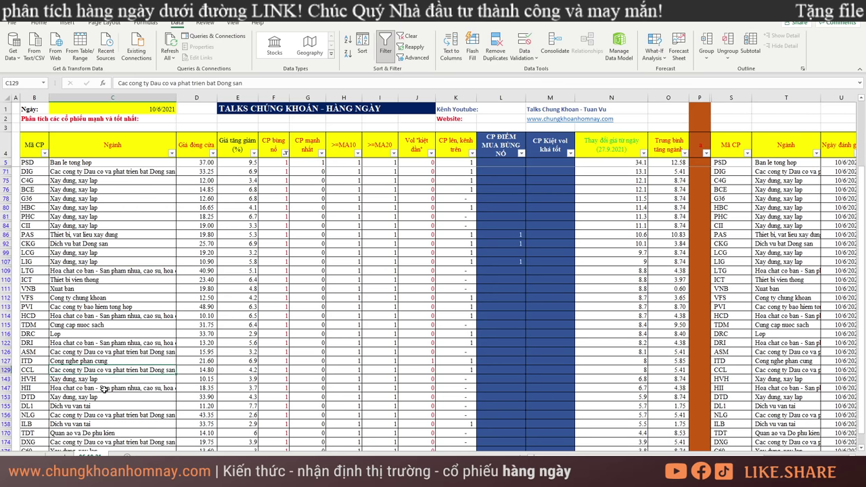
pyautogui.scroll(-3, 110, 382)
pyautogui.moveTo(100, 387); pyautogui.dragTo(119, 401)
pyautogui.click(67, 410)
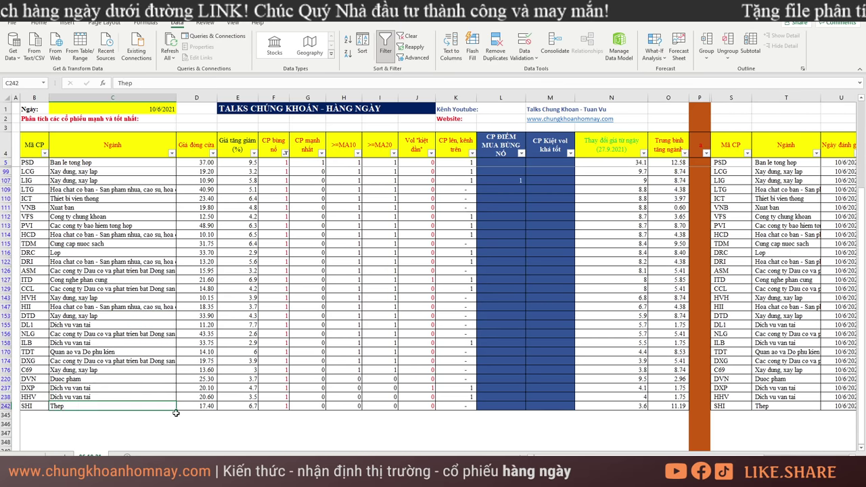
pyautogui.scroll(8, 291, 325)
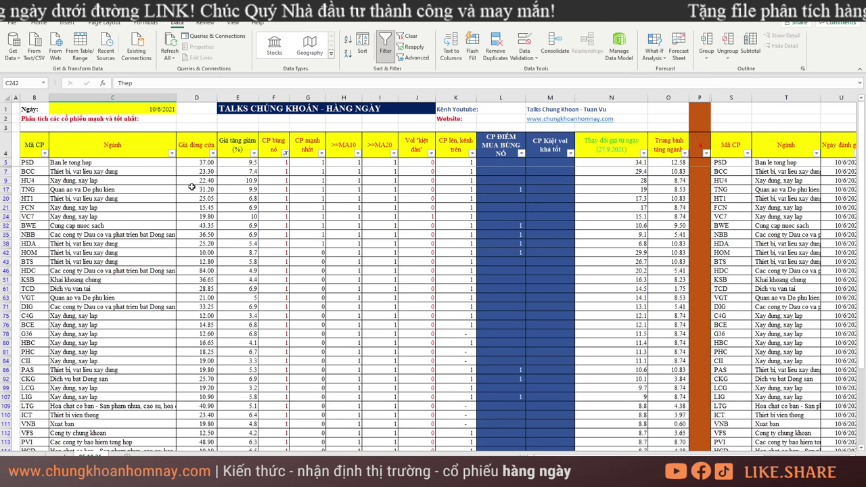
# Switch to AmiBroker, sort the Analysis4 results by bo with flagged stocks first and by ICB ascending within them, and show PSD's chart
pyautogui.hotkey('alt', 'Tab')
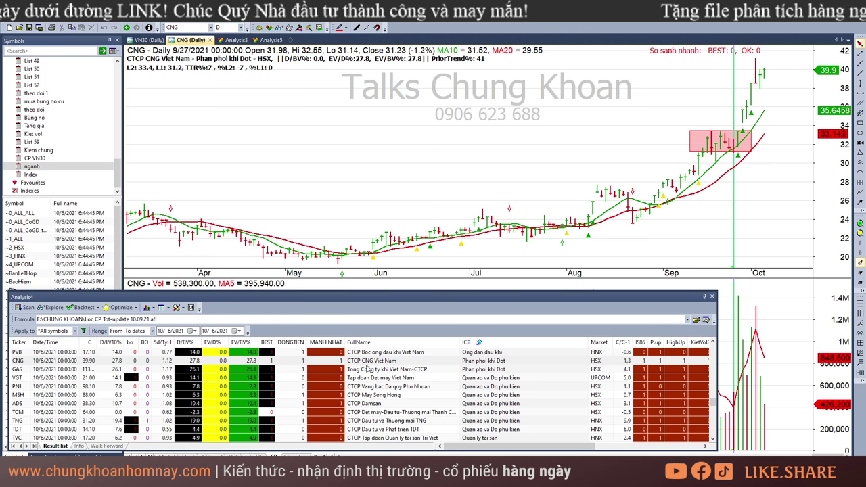
pyautogui.click(131, 342)
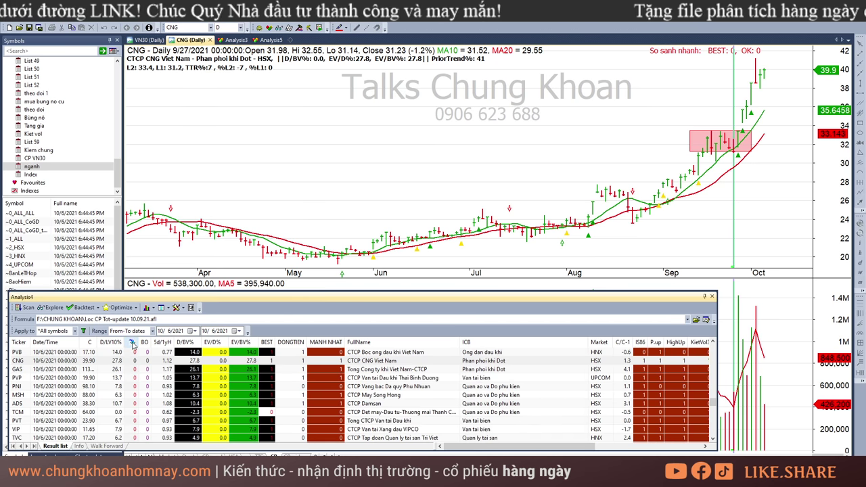
pyautogui.click(132, 343)
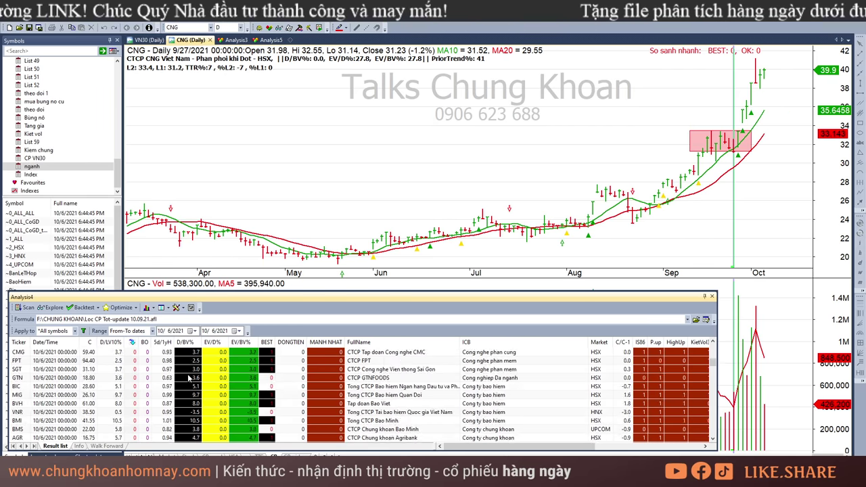
pyautogui.rightClick(526, 344)
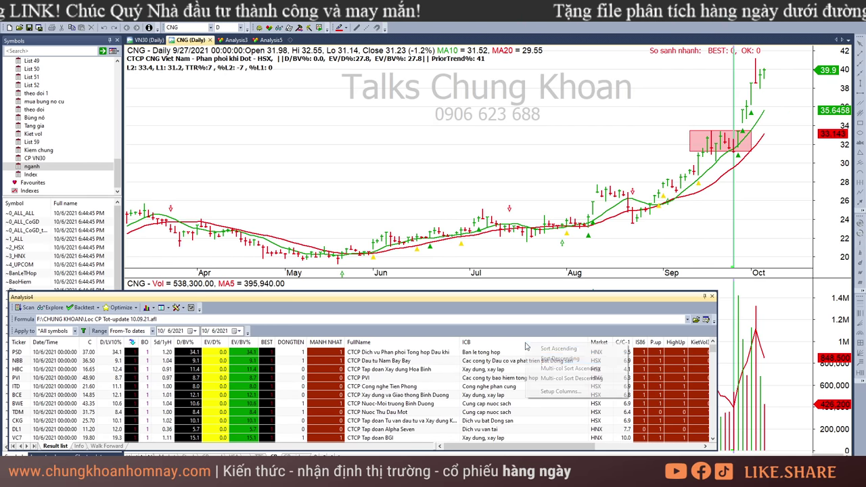
pyautogui.click(549, 371)
pyautogui.click(499, 354)
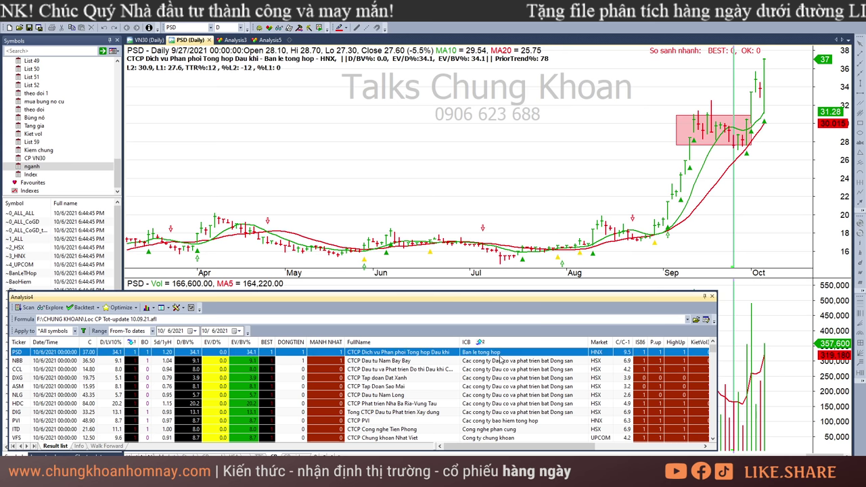
# Examine the charts of the real estate investment and development stocks from NBB to DIG in the sorted results
pyautogui.press('Down')
pyautogui.press('Down')
pyautogui.press('Down')
pyautogui.press('Down')
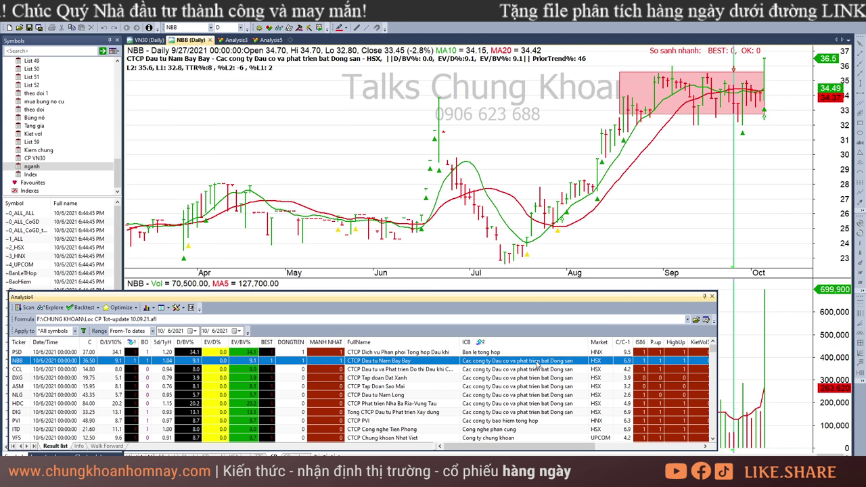
pyautogui.press('Down')
pyautogui.press('Down')
pyautogui.press('Down')
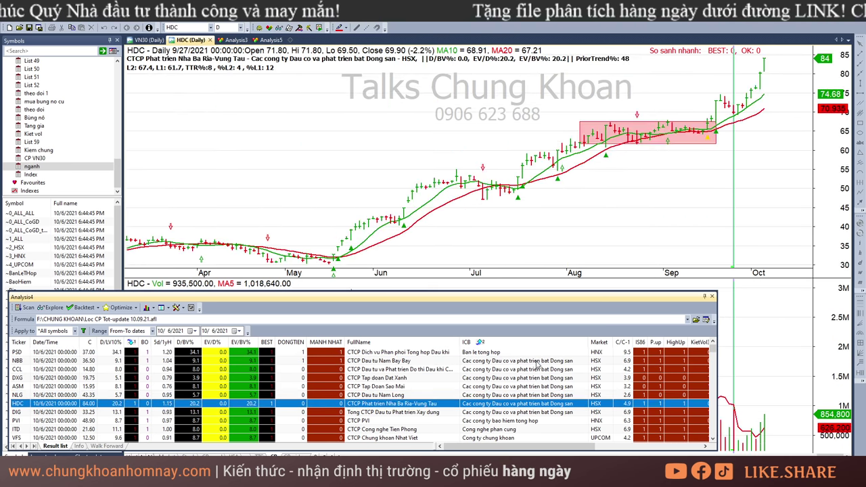
pyautogui.scroll(-2, 528, 365)
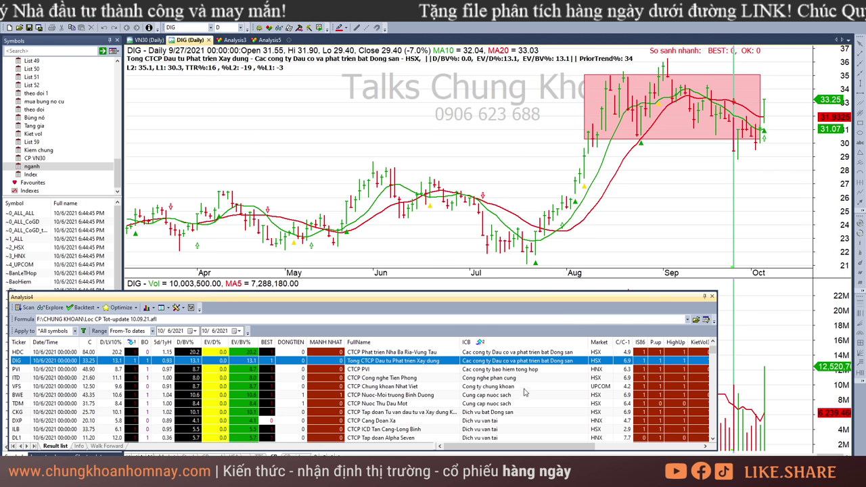
# Examine the charts of the breakout stocks from PVI through TDM and of the transport stocks DL1 to TCD
pyautogui.press('Down')
pyautogui.press('Down')
pyautogui.press('Down')
pyautogui.press('Down')
pyautogui.press('Down')
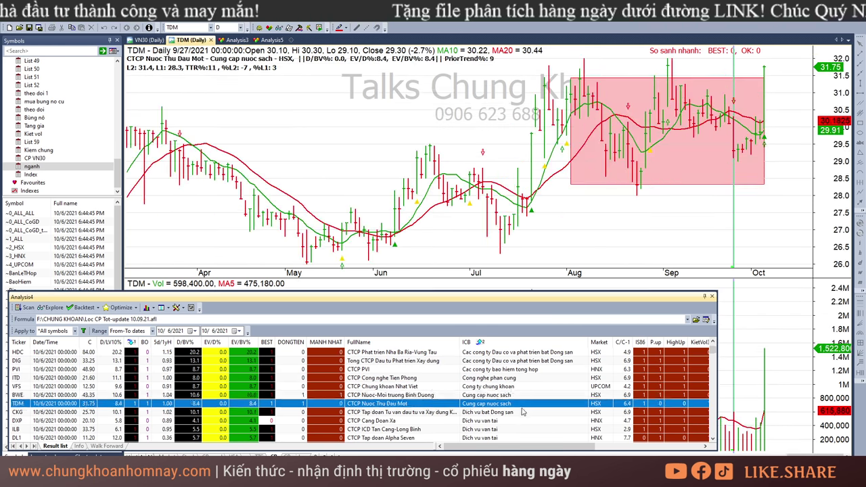
pyautogui.scroll(-3, 522, 412)
pyautogui.click(500, 361)
pyautogui.press('Down')
# Examine the charts of the pharmaceutical, basic chemicals and mining stocks from DVN to KSB
pyautogui.press('Down')
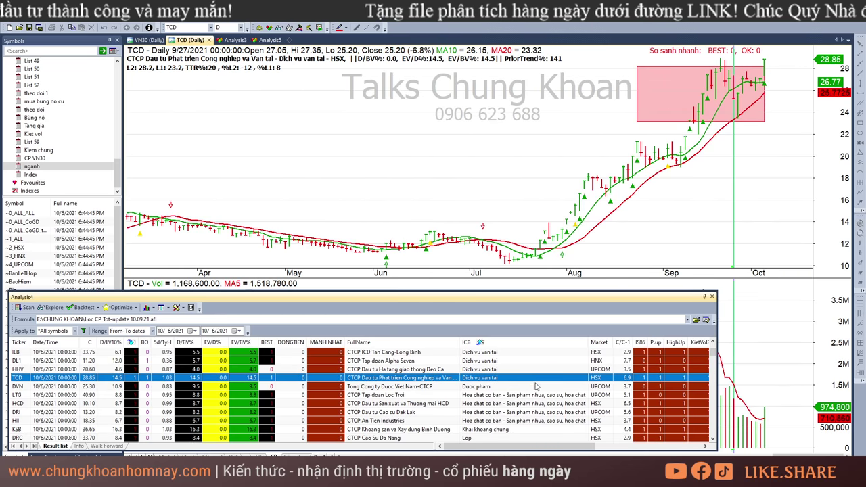
pyautogui.press('Down')
pyautogui.press('Down')
pyautogui.press('Down')
pyautogui.press('Down')
pyautogui.press('Down')
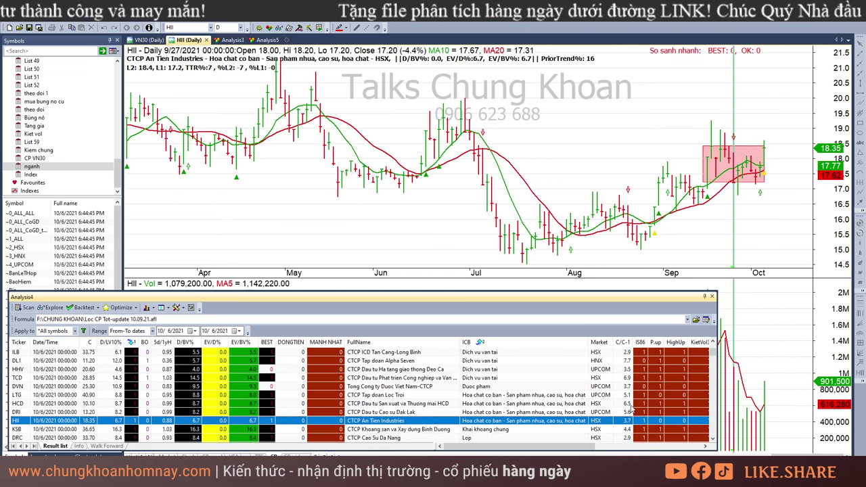
# Examine the charts of the construction materials stocks from BCC to HDA
pyautogui.press('Down')
pyautogui.scroll(-4, 539, 392)
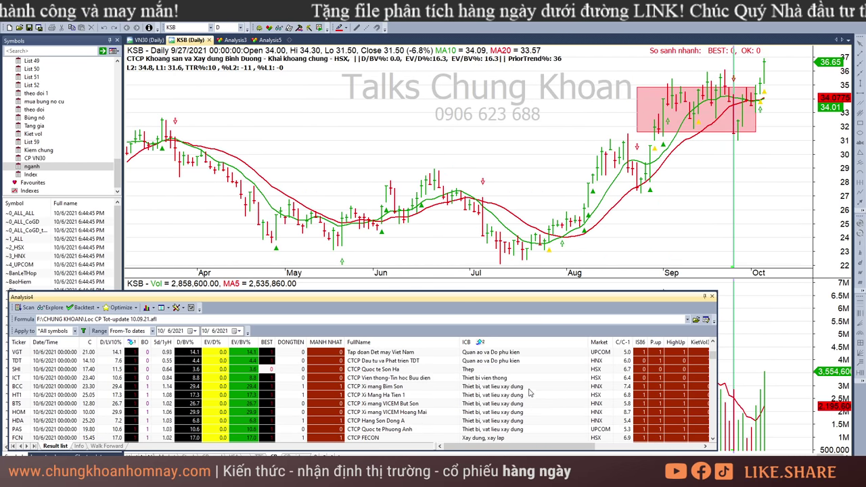
pyautogui.click(526, 388)
pyautogui.press('Down')
pyautogui.press('Down')
pyautogui.press('Down')
pyautogui.press('Down')
pyautogui.press('Down')
pyautogui.press('Down')
pyautogui.press('Down')
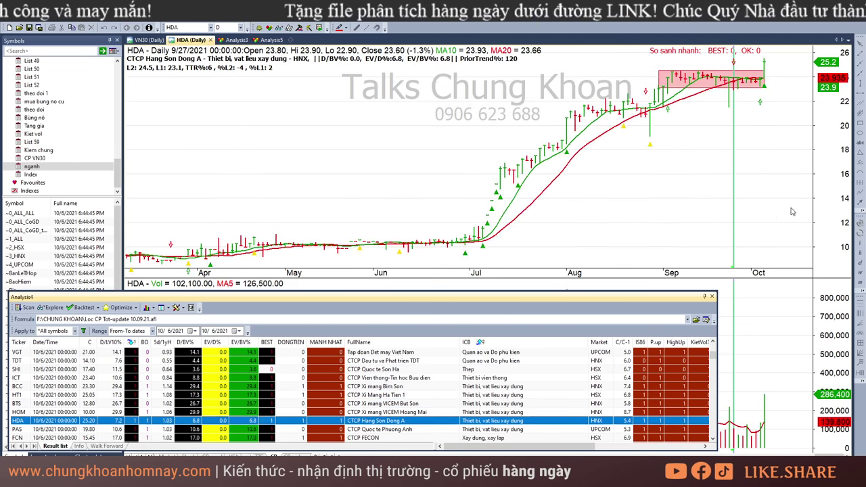
# Examine the charts of the construction stocks (Xay dung, xay lap) from HVH to DTD
pyautogui.scroll(-4, 530, 371)
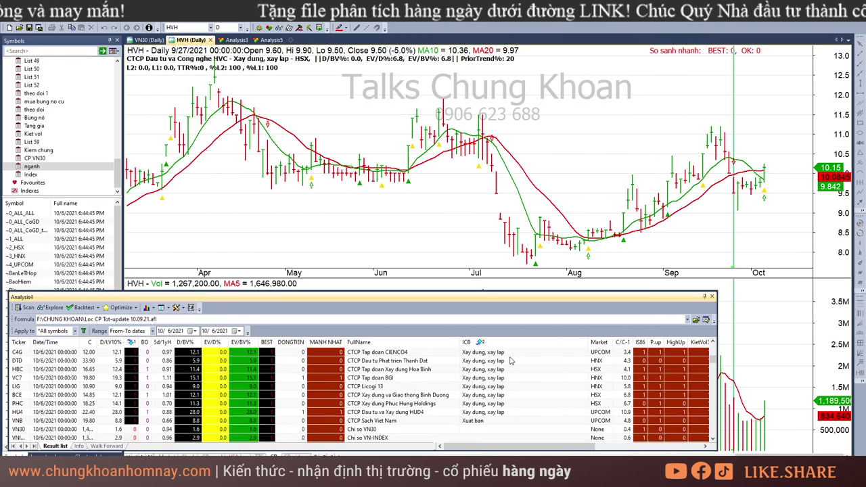
pyautogui.scroll(1, 511, 362)
pyautogui.scroll(1, 514, 373)
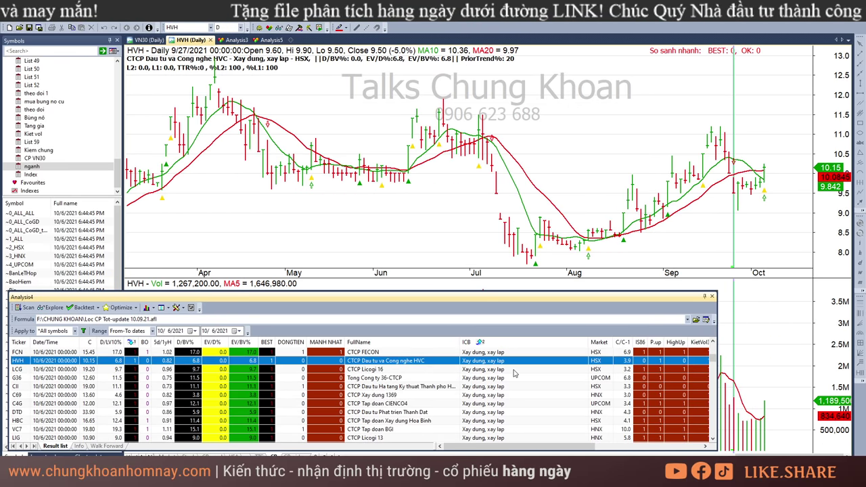
pyautogui.press('Down')
pyautogui.press('Down')
pyautogui.press('Down')
pyautogui.press('Down')
pyautogui.press('Down')
pyautogui.press('Down')
pyautogui.press('Down')
pyautogui.press('Down')
pyautogui.press('Down')
pyautogui.press('Down')
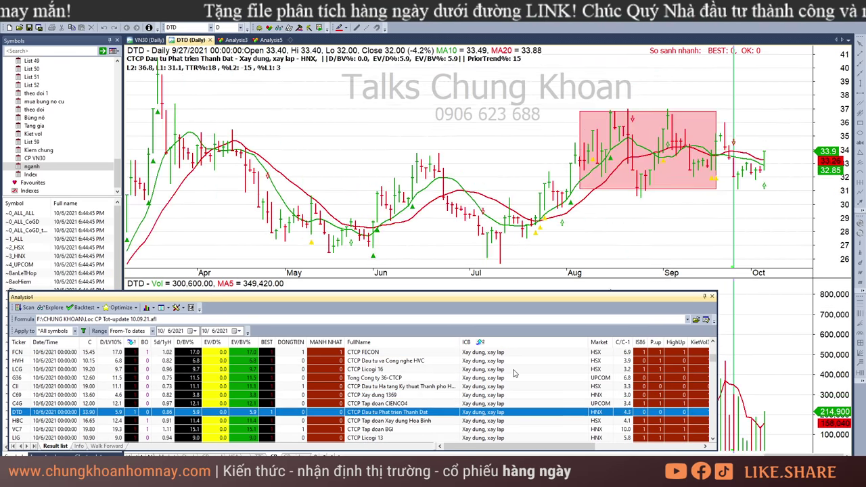
# Return to the Excel stock sheet, leave the Ngành filter unchanged and clear the CP bùng nổ filter
pyautogui.hotkey('alt', 'Tab')
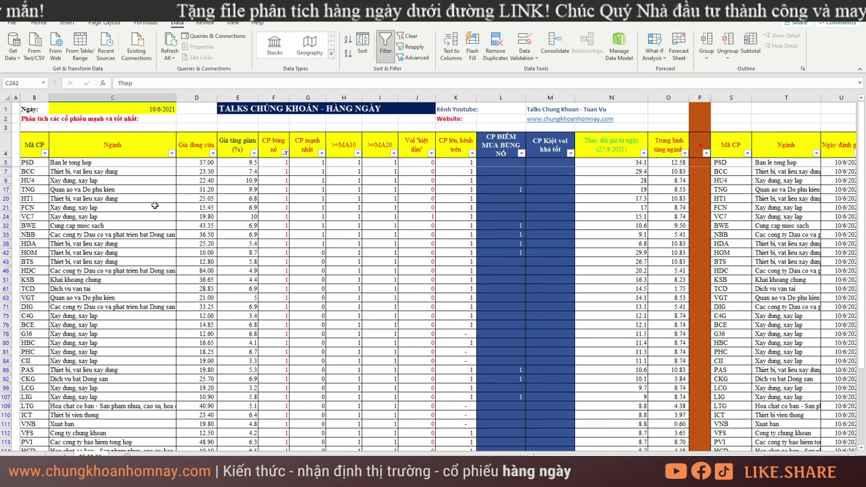
pyautogui.click(172, 153)
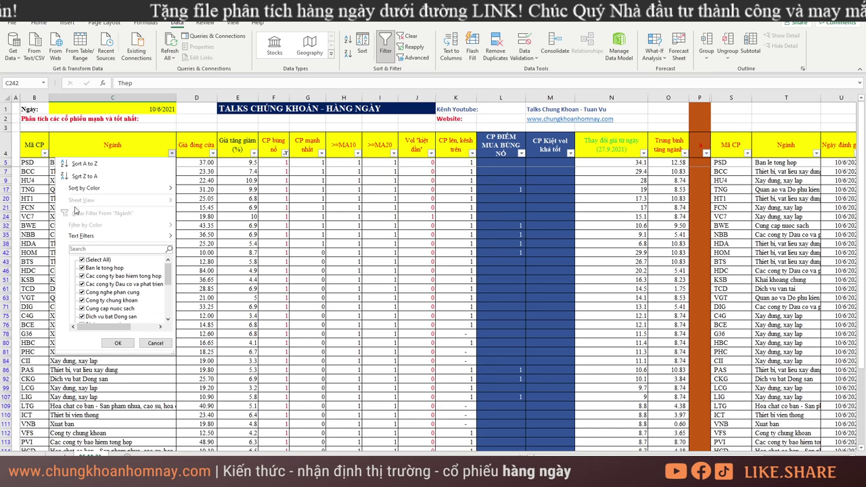
pyautogui.click(156, 343)
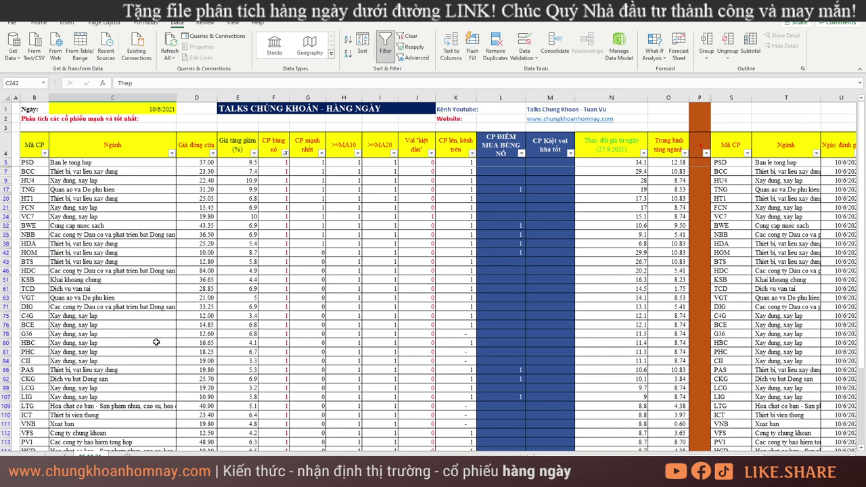
pyautogui.click(422, 252)
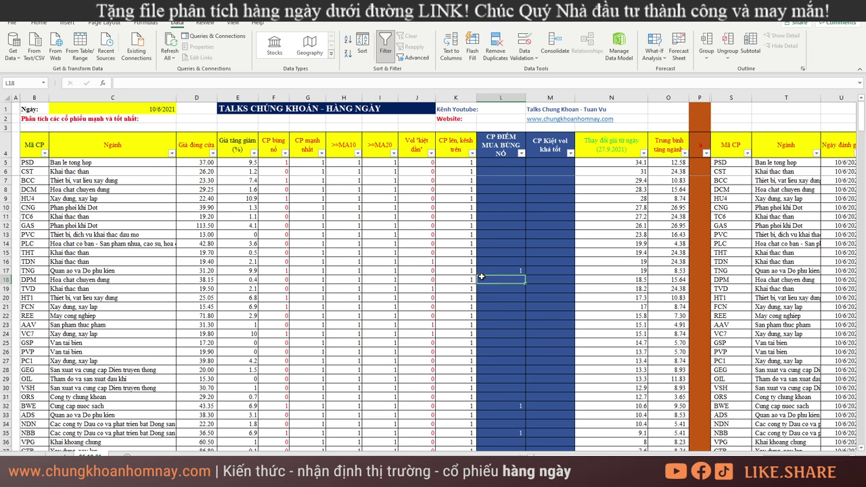
# Filter the CP ĐIỂM MUA BÙNG NỔ column to the value 1 and look across the columns of the filtered stocks
pyautogui.click(521, 155)
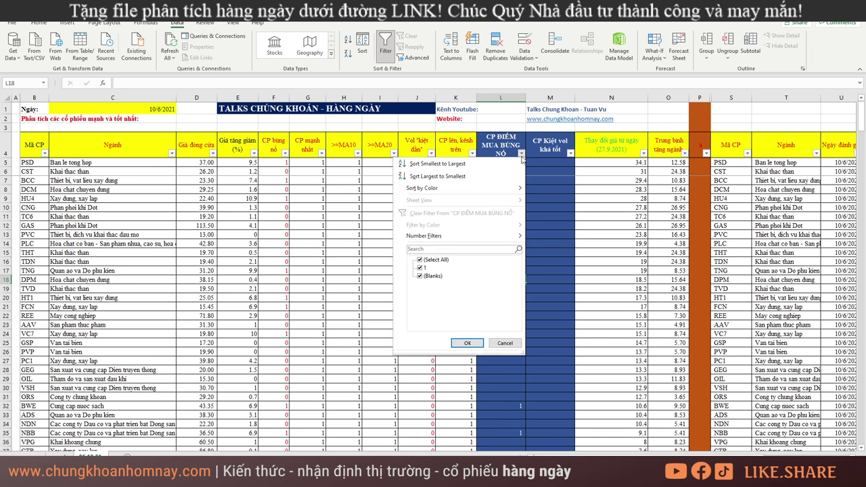
pyautogui.click(433, 260)
pyautogui.click(421, 269)
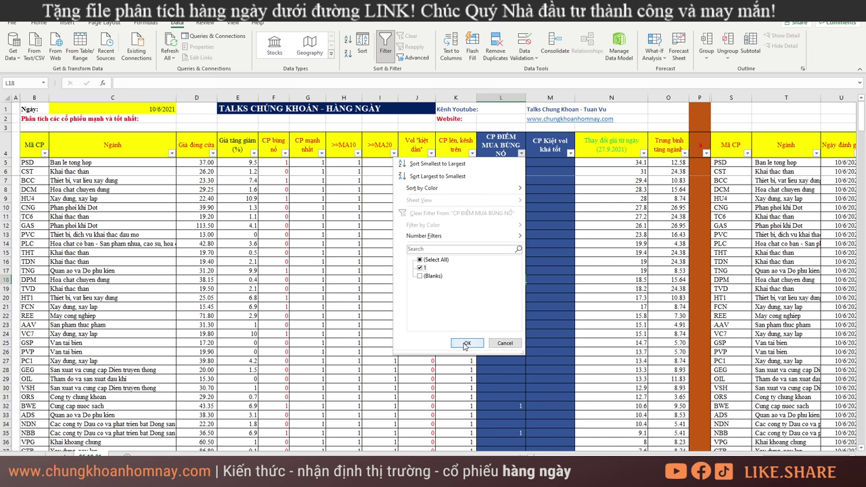
pyautogui.click(467, 343)
pyautogui.hscroll(5, 587, 454)
pyautogui.hscroll(2, 587, 455)
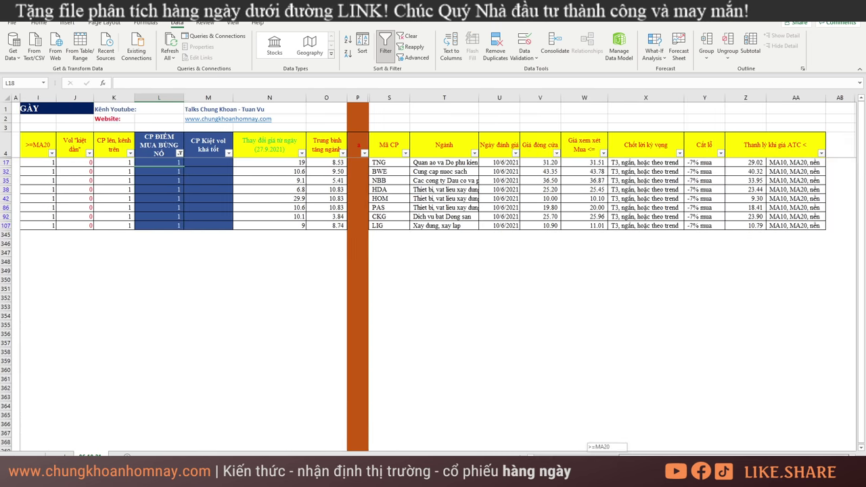
pyautogui.hscroll(-7, 587, 450)
pyautogui.click(473, 327)
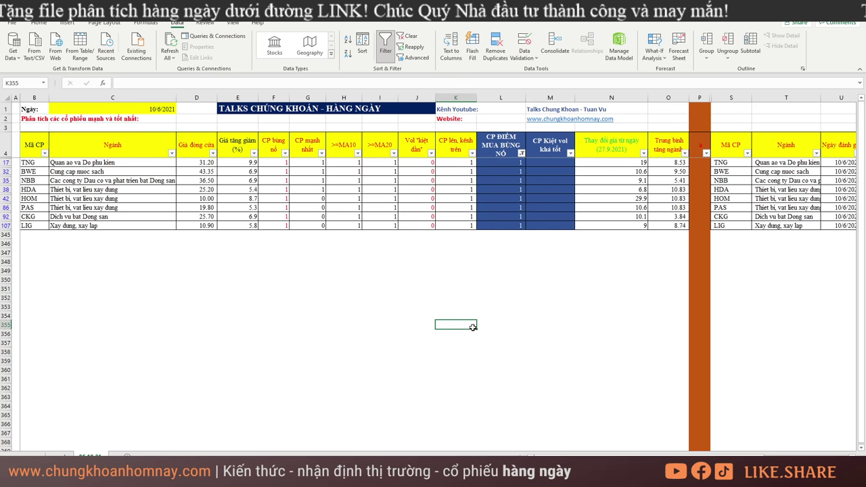
# Clear the CP ĐIỂM MUA BÙNG NỔ filter and show only stocks with the value 1 in the CP bùng nổ column
pyautogui.hotkey('ctrl', 'z')
pyautogui.click(389, 281)
pyautogui.click(285, 153)
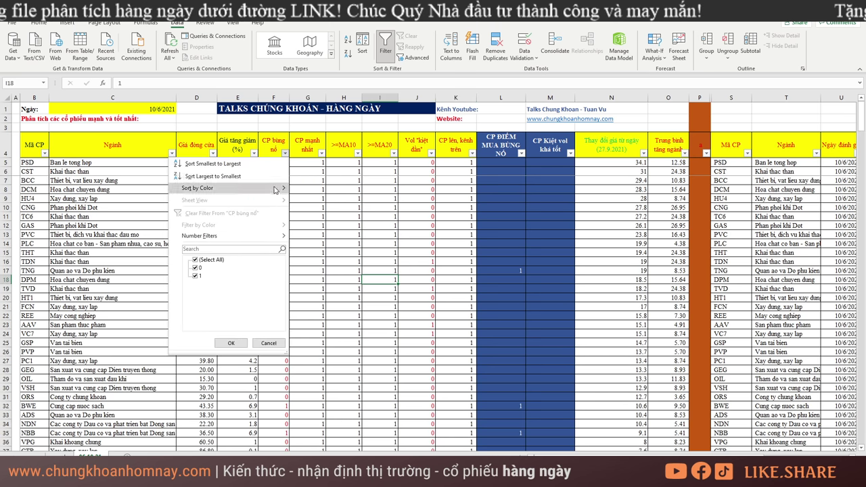
pyautogui.click(210, 260)
pyautogui.click(197, 275)
pyautogui.click(231, 343)
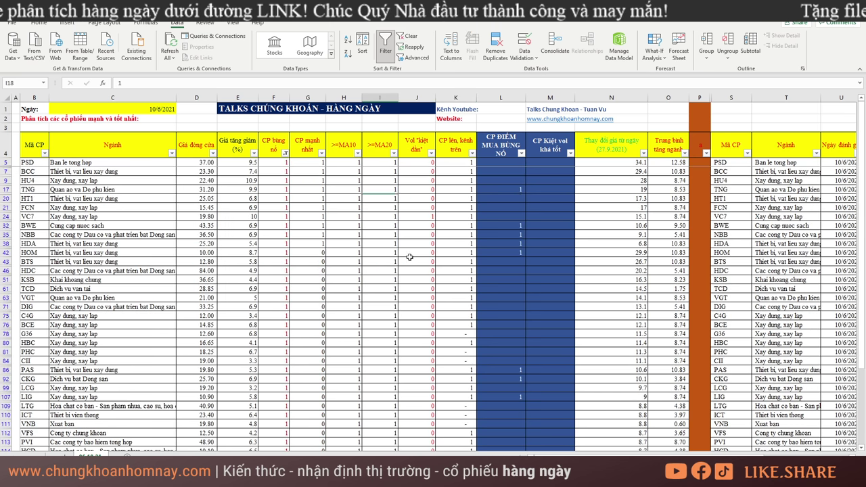
# Filter the CP ĐIỂM MUA BÙNG NỔ column to the value 1 within the CP bùng nổ stocks
pyautogui.click(520, 199)
pyautogui.click(521, 153)
pyautogui.click(420, 260)
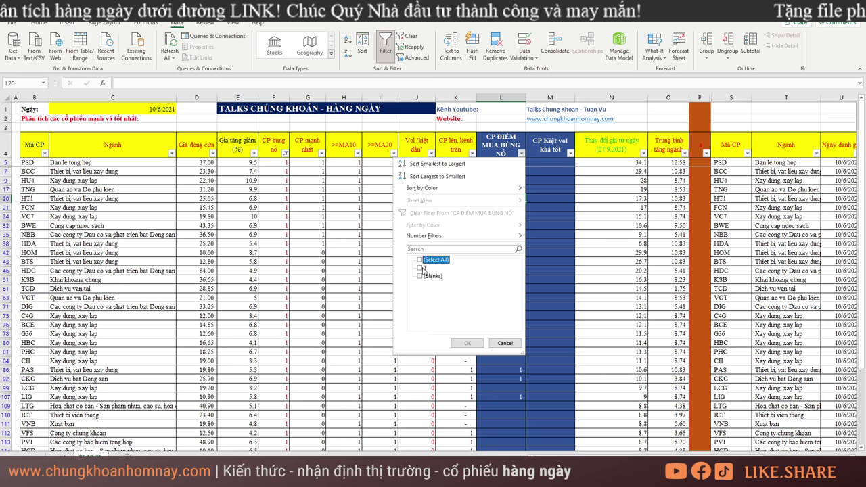
pyautogui.click(421, 268)
pyautogui.click(467, 343)
pyautogui.click(611, 225)
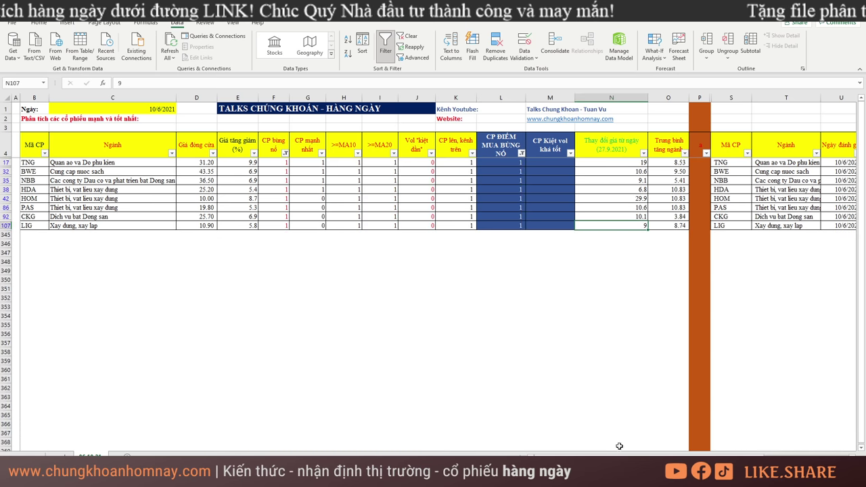
# Examine the filtered stocks' consider-to-buy price, Chốt lời kỳ vọng, Cắt lỗ and Thanh lý khi giá ATC < columns
pyautogui.hscroll(3, 619, 446)
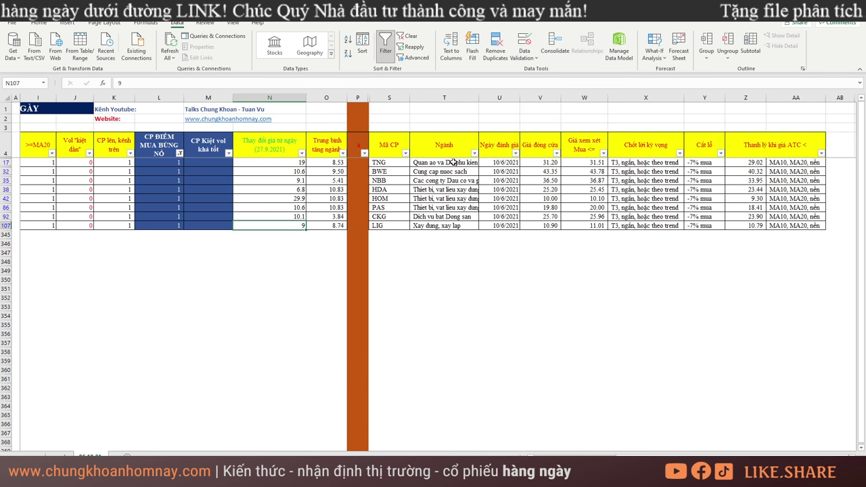
pyautogui.moveTo(395, 162); pyautogui.dragTo(618, 226)
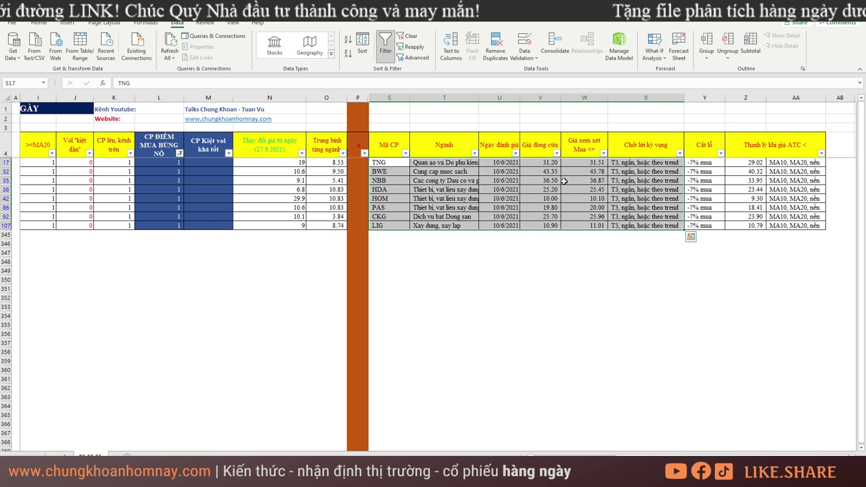
pyautogui.moveTo(648, 163); pyautogui.dragTo(663, 226)
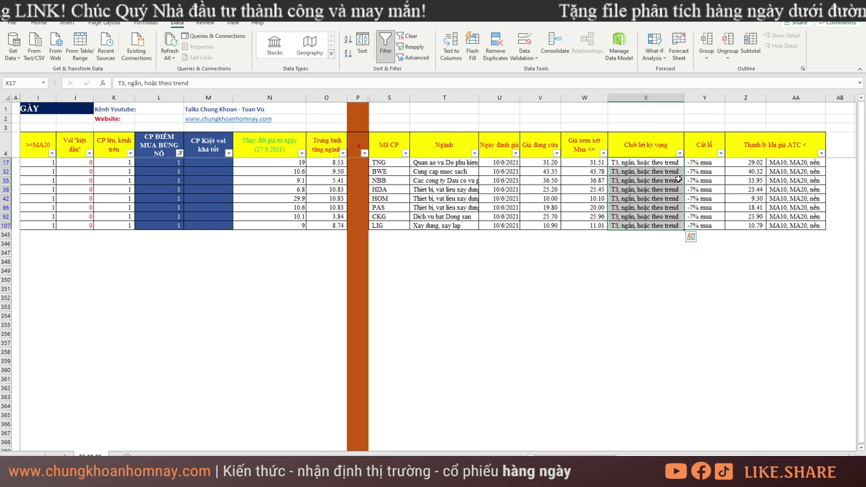
pyautogui.moveTo(707, 163); pyautogui.dragTo(704, 226)
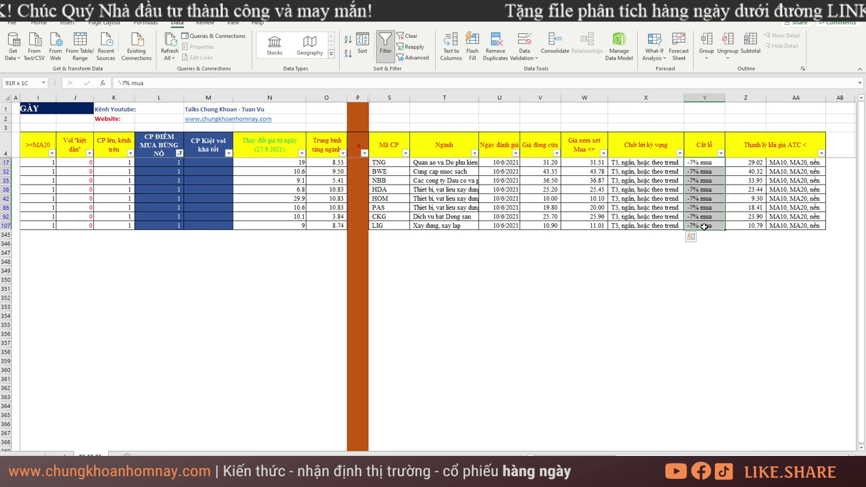
pyautogui.moveTo(704, 226); pyautogui.dragTo(704, 226)
pyautogui.moveTo(745, 165); pyautogui.dragTo(750, 230)
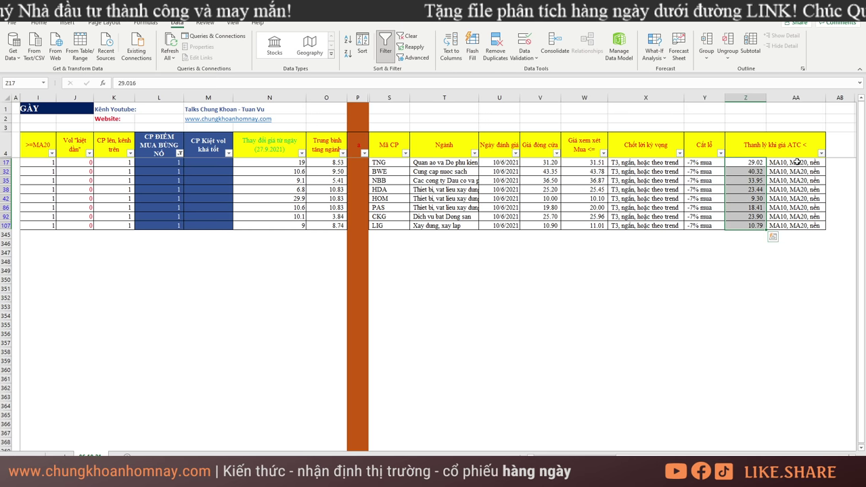
pyautogui.click(540, 298)
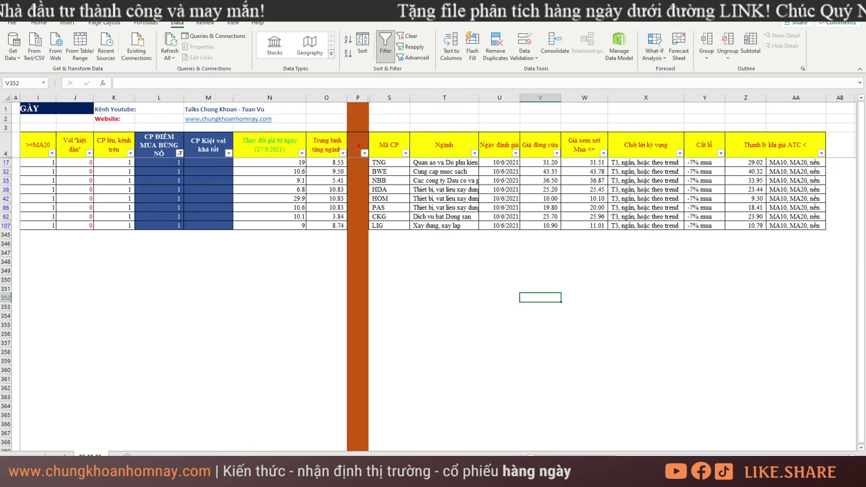
# Clear all active filters so the full stock list is shown
pyautogui.hscroll(-6, 482, 278)
pyautogui.click(482, 278)
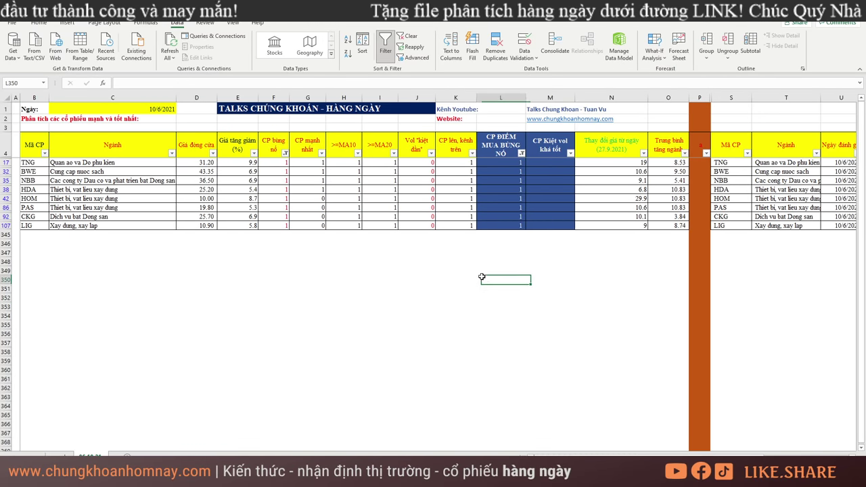
pyautogui.hotkey('alt', 'a', 'c')
pyautogui.click(511, 233)
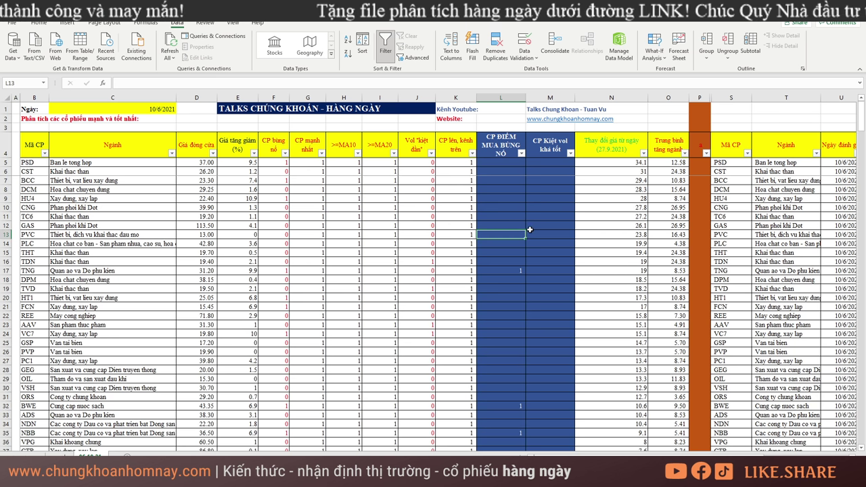
# Show only stocks with the value 1 in the Vol "kiệt dần" column and select their codes under Mã CP
pyautogui.click(571, 153)
pyautogui.click(423, 180)
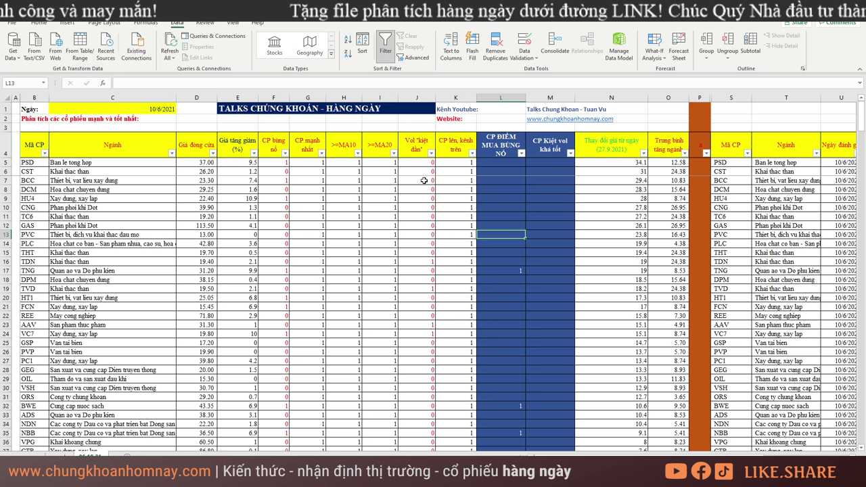
pyautogui.click(431, 153)
pyautogui.click(341, 259)
pyautogui.click(341, 276)
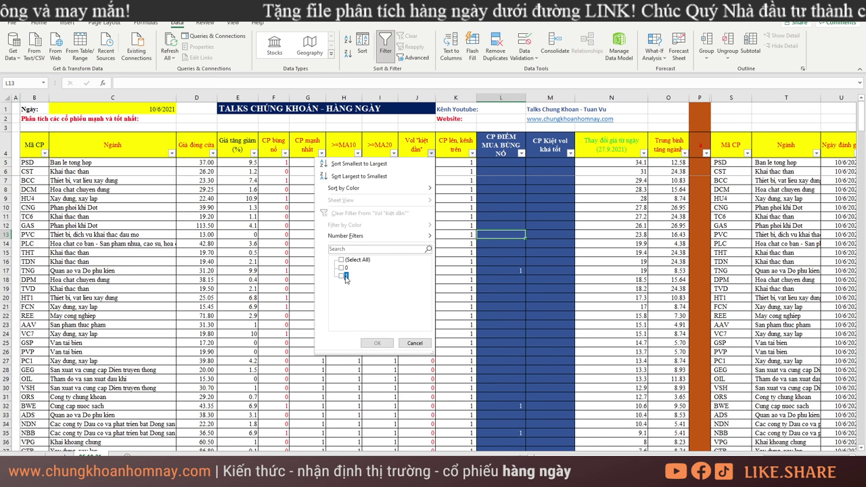
pyautogui.click(377, 343)
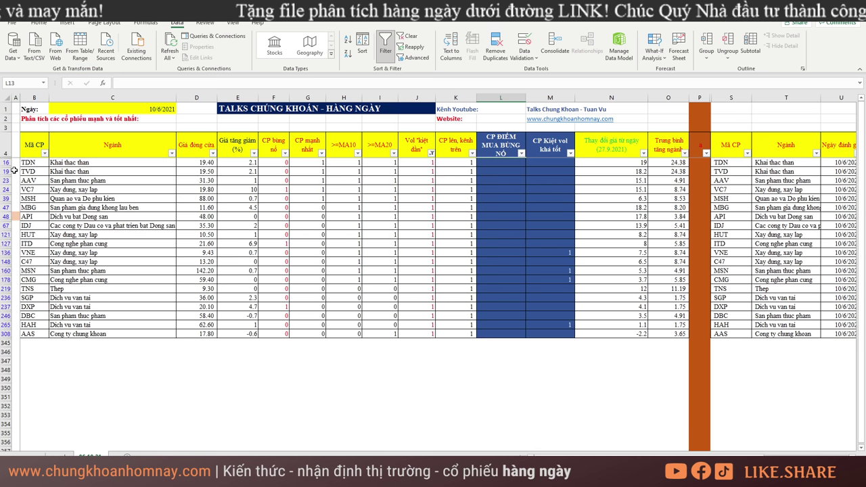
pyautogui.moveTo(27, 164); pyautogui.dragTo(35, 334)
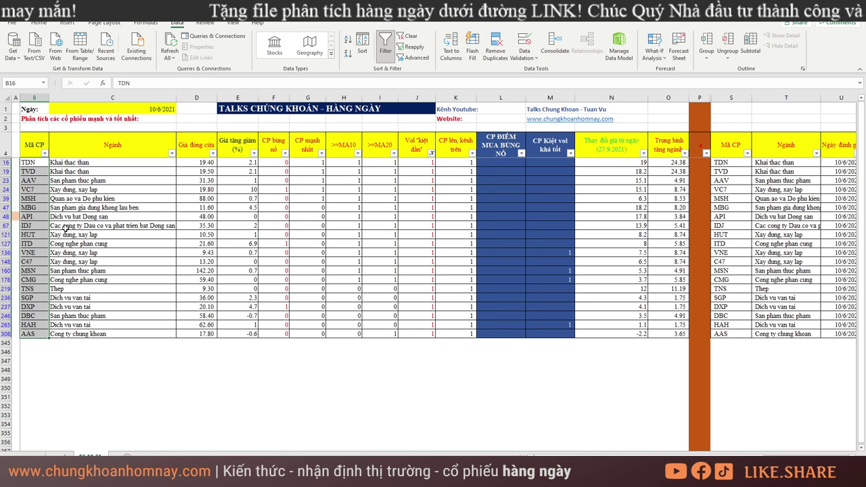
# Filter the CP Kiệt vol khá tốt column to the value 1 as well
pyautogui.click(571, 153)
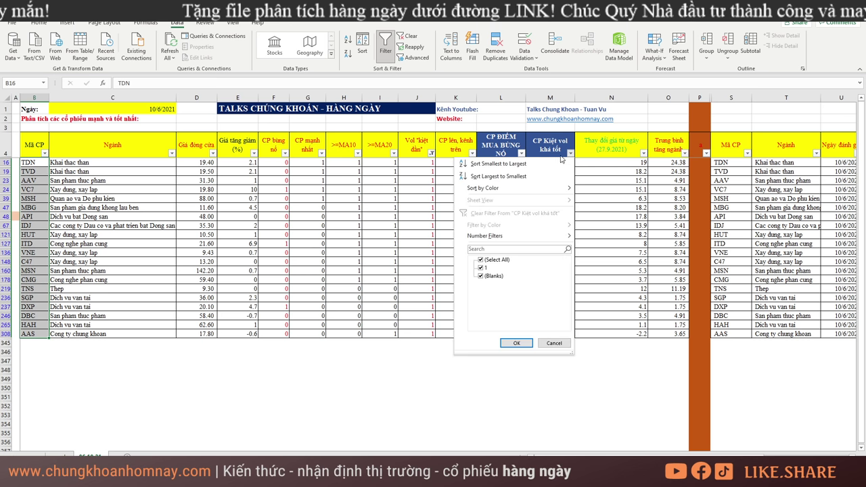
pyautogui.click(481, 259)
pyautogui.click(481, 268)
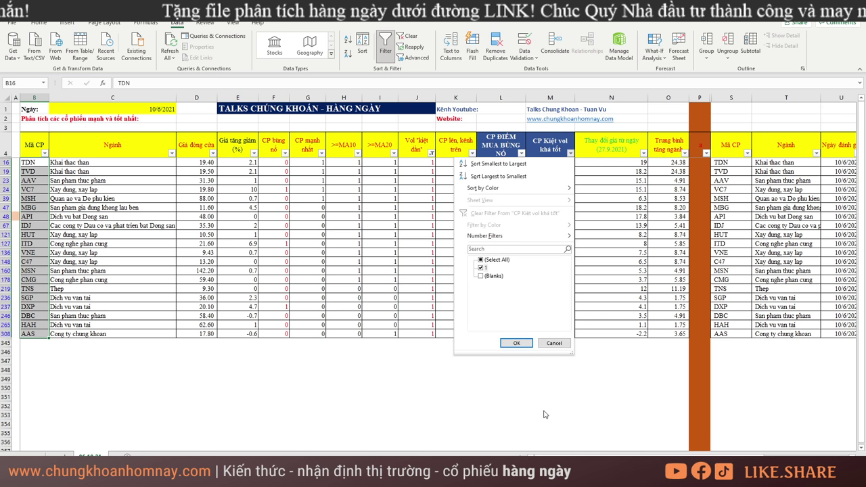
pyautogui.click(520, 344)
# Examine the trading plan columns and the Ngành entries of the filtered stocks VNE, MSN, CMG and HAH
pyautogui.moveTo(626, 456); pyautogui.dragTo(711, 456)
pyautogui.moveTo(395, 162); pyautogui.dragTo(777, 192)
pyautogui.hotkey('ctrl', 'c')
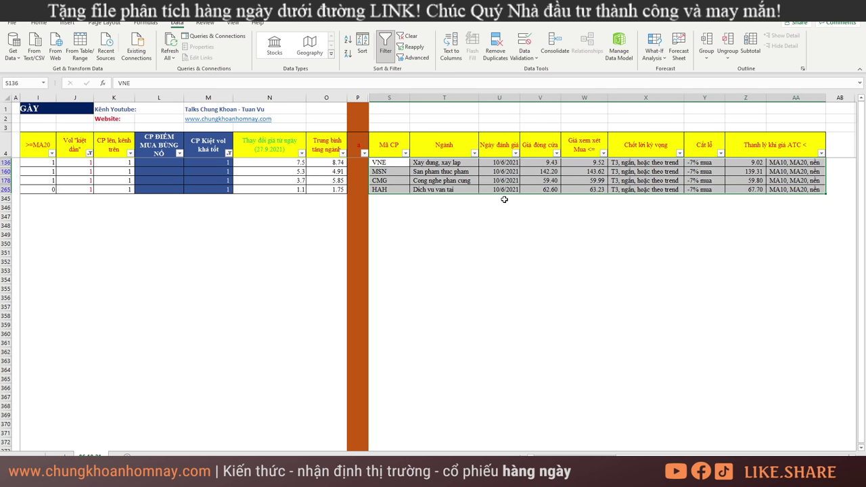
pyautogui.moveTo(831, 215)
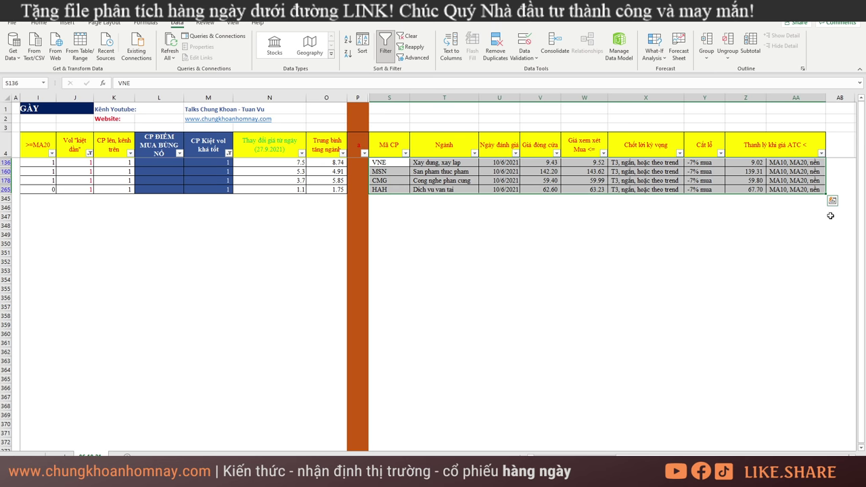
pyautogui.moveTo(738, 456)
pyautogui.mouseDown()
pyautogui.moveTo(685, 456)
pyautogui.moveTo(727, 456)
pyautogui.mouseUp()
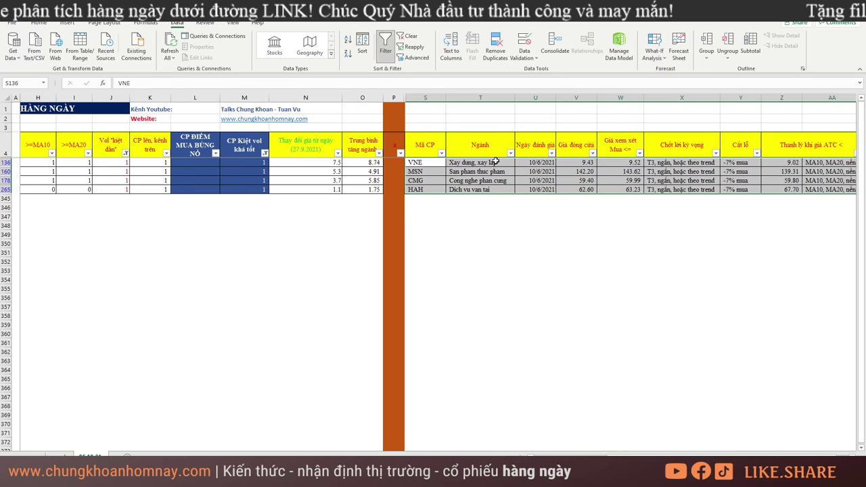
pyautogui.click(497, 164)
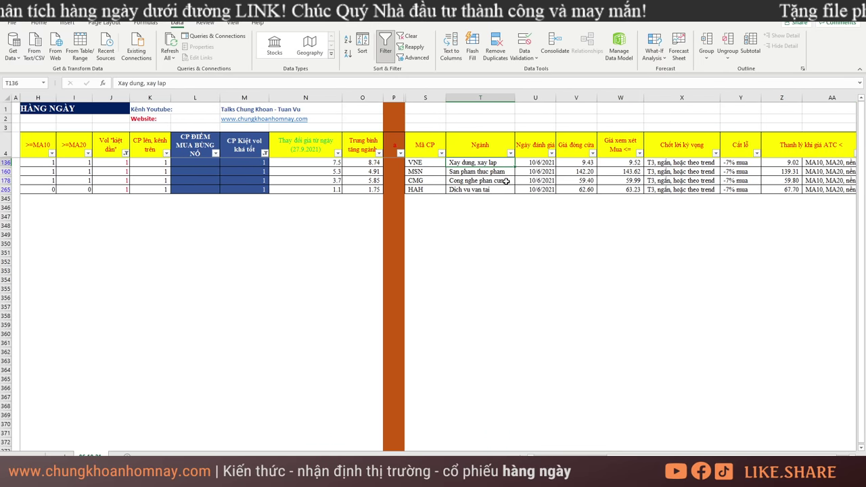
pyautogui.click(506, 180)
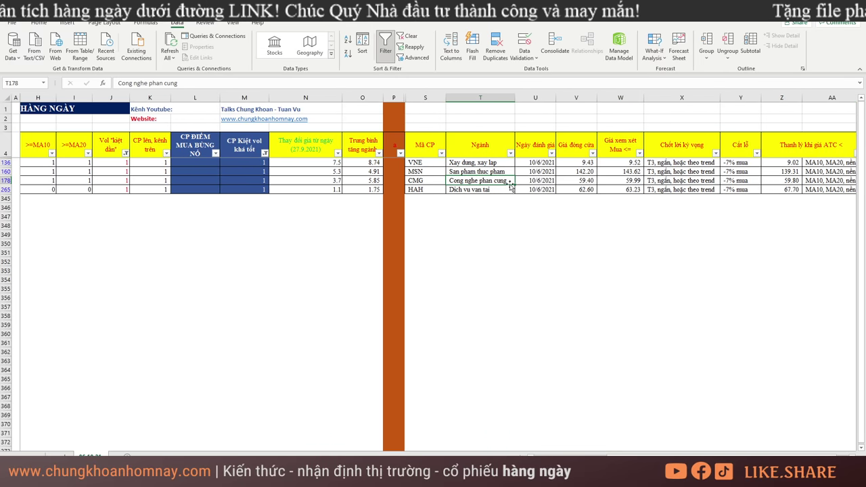
pyautogui.click(492, 172)
# Switch to the sector ranking sheet, look up the ~SXThucPham sector and select its whole row
pyautogui.hotkey('ctrl', 'pageup')
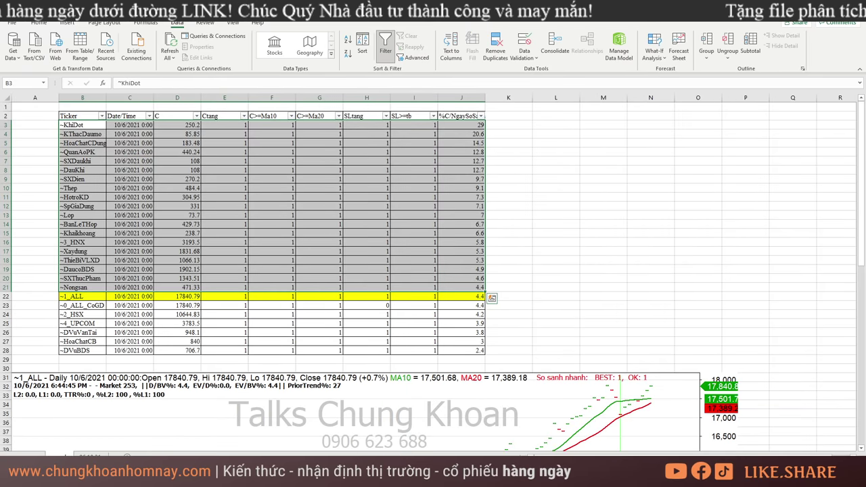
pyautogui.click(86, 234)
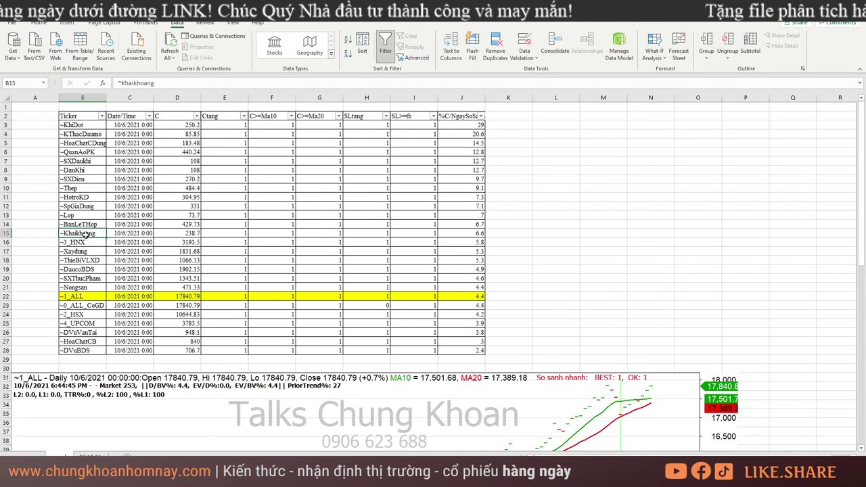
pyautogui.click(101, 278)
pyautogui.hotkey('shift', 'space')
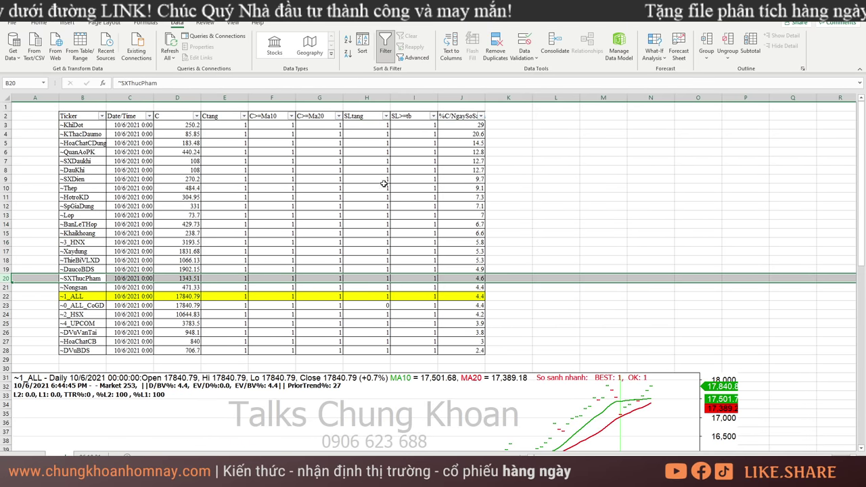
# Examine the C>=Ma20, SLtang, SL>=tb and percentage change columns for the sectors ranked above ~1_ALL
pyautogui.moveTo(315, 119); pyautogui.dragTo(420, 287)
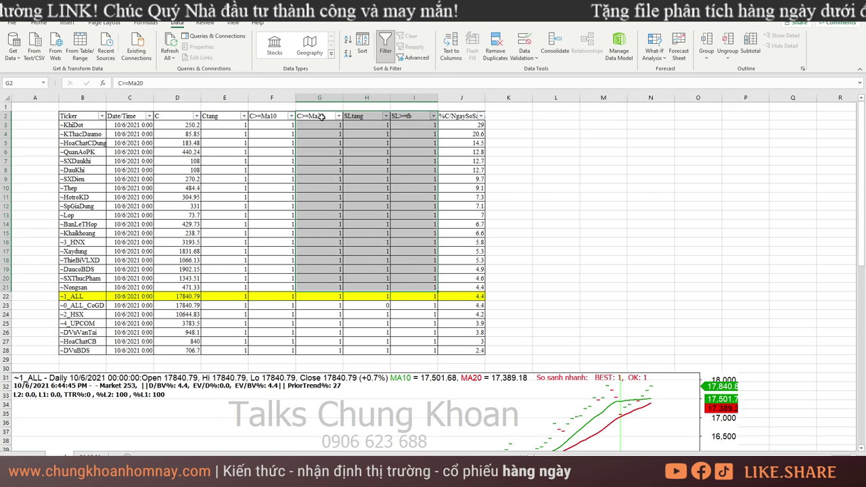
pyautogui.moveTo(321, 117); pyautogui.dragTo(426, 298)
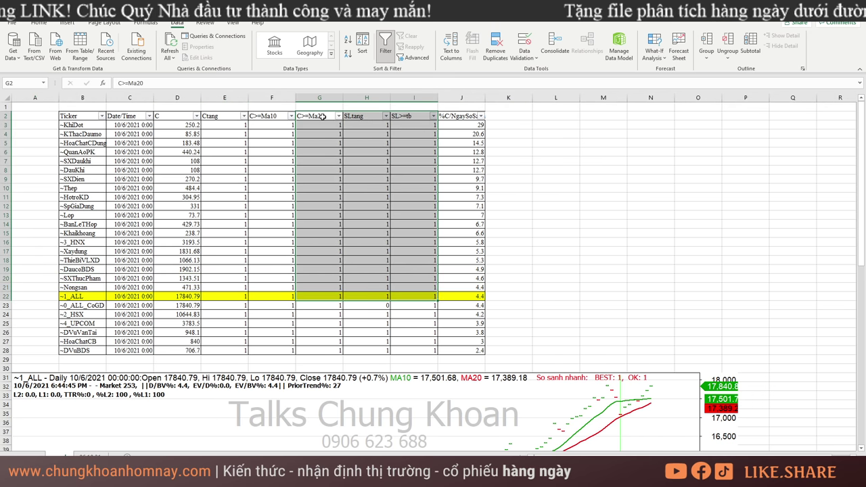
pyautogui.moveTo(323, 117); pyautogui.dragTo(339, 288)
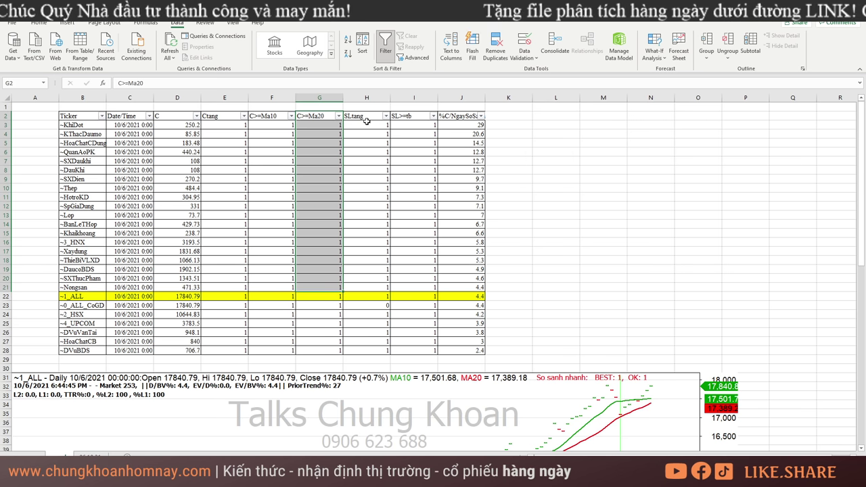
pyautogui.moveTo(366, 125); pyautogui.dragTo(380, 293)
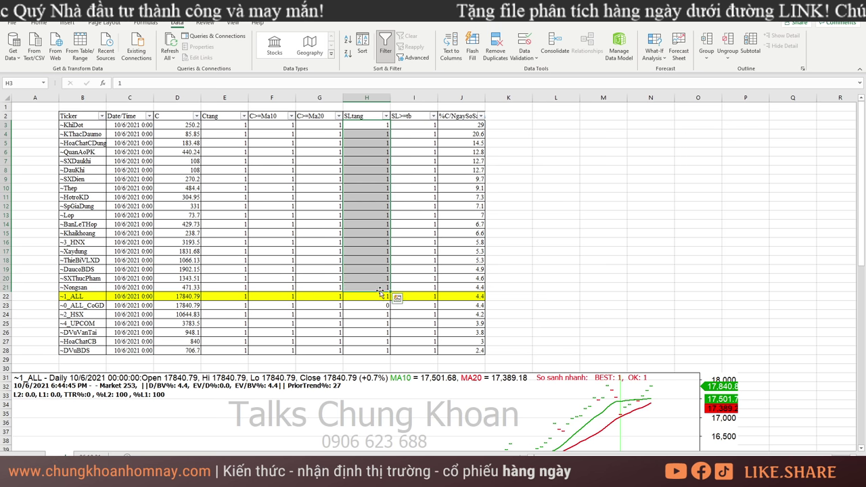
pyautogui.moveTo(408, 126); pyautogui.dragTo(421, 290)
pyautogui.moveTo(461, 124); pyautogui.dragTo(468, 296)
# Compare the ~1_ALL price and volume chart with its row and the sectors ranked above it, and return to the stock sheet
pyautogui.scroll(-17, 492, 308)
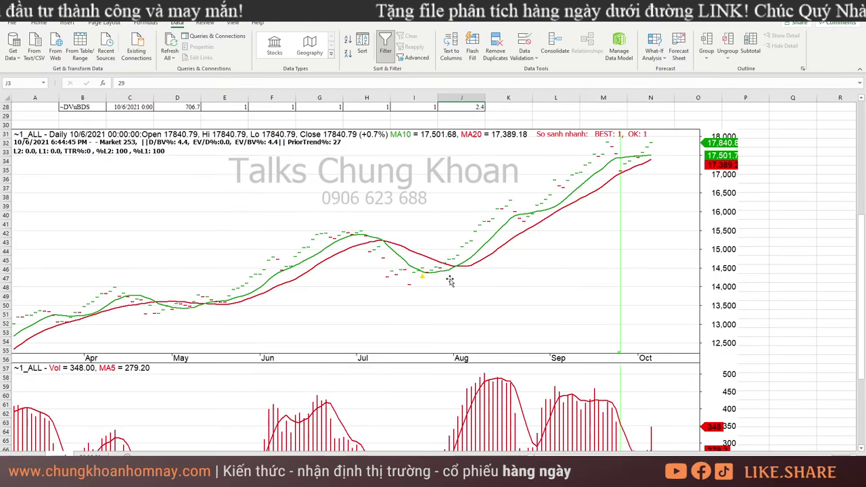
pyautogui.click(572, 233)
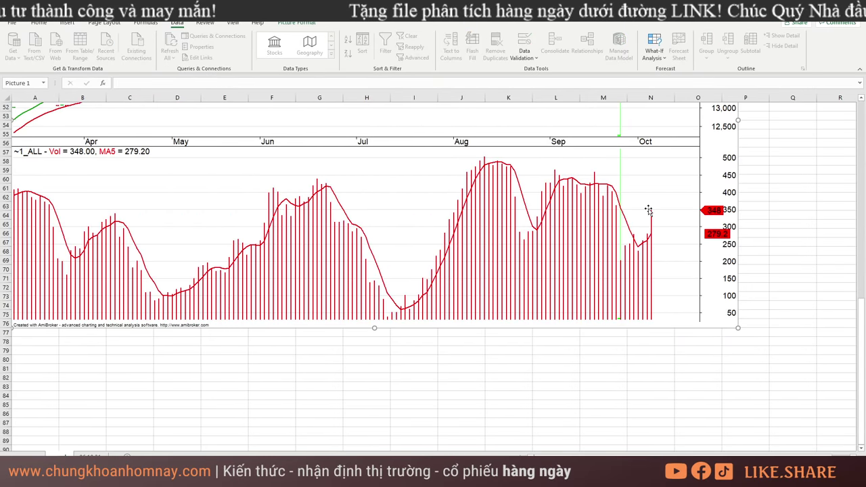
pyautogui.scroll(16, 596, 212)
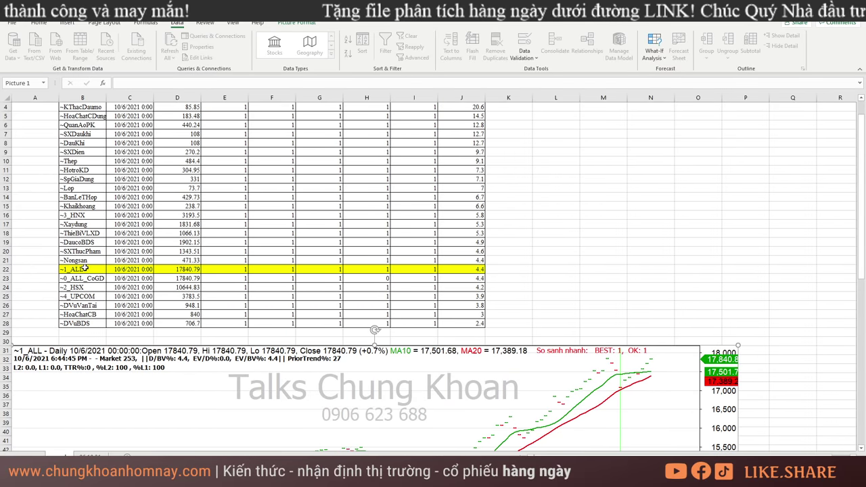
pyautogui.moveTo(84, 269); pyautogui.dragTo(469, 270)
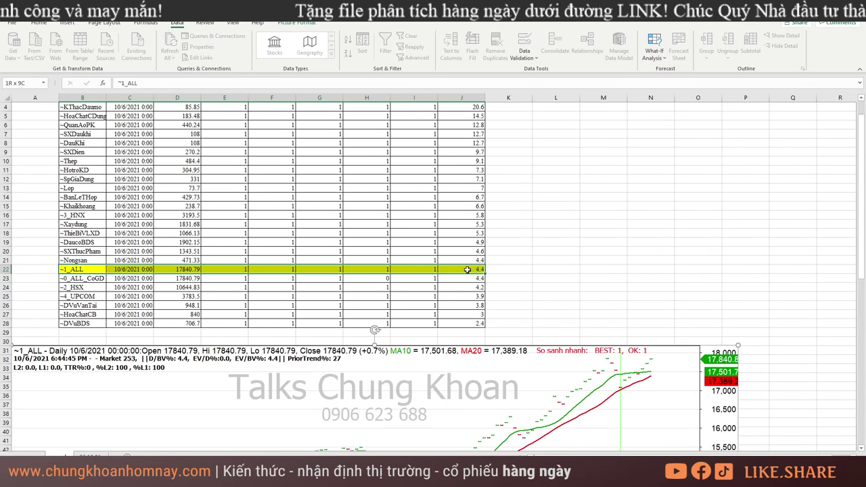
pyautogui.scroll(-3, 469, 269)
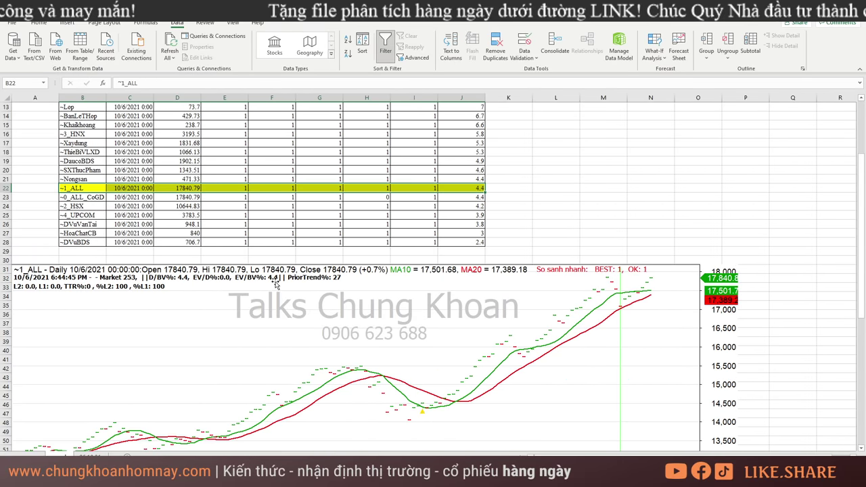
pyautogui.scroll(4, 472, 207)
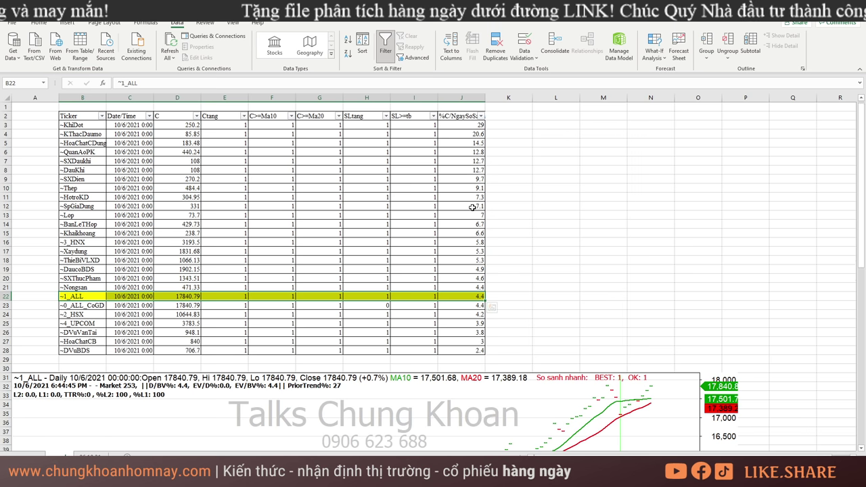
pyautogui.moveTo(477, 287); pyautogui.dragTo(81, 115)
pyautogui.click(90, 455)
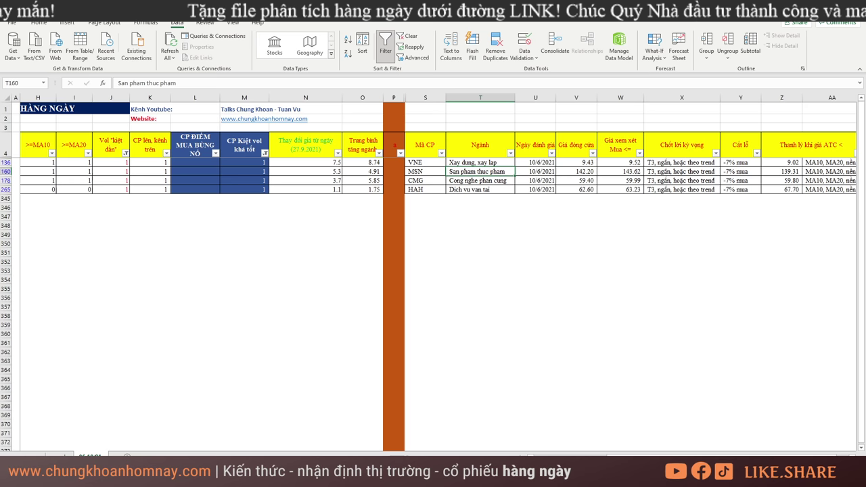
# Return to the first columns of the stock list and undo the Vol "kiệt dần" and CP Kiệt vol khá tốt filters
pyautogui.click(250, 261)
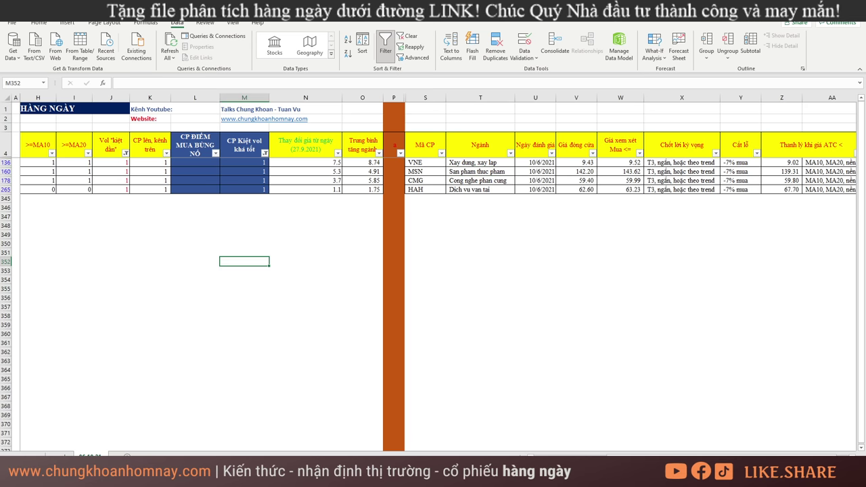
pyautogui.moveTo(712, 454); pyautogui.dragTo(622, 451)
pyautogui.click(173, 345)
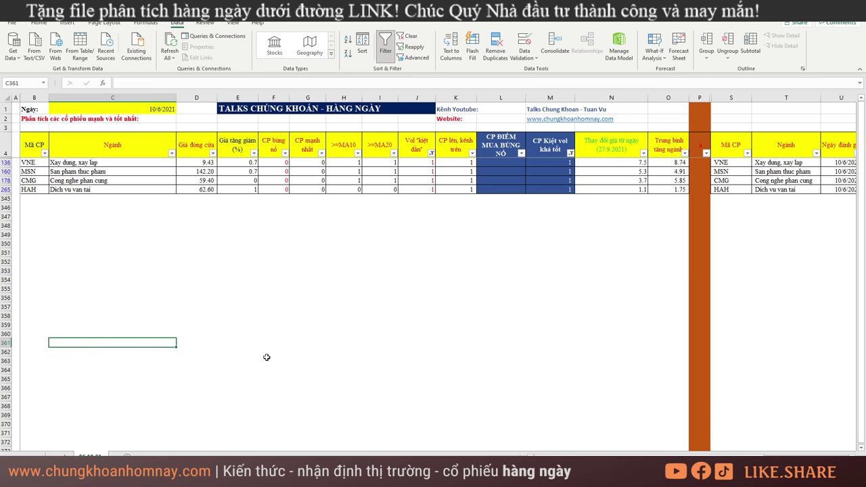
pyautogui.click(295, 306)
pyautogui.hotkey('ctrl', 'z')
pyautogui.hotkey('ctrl', 'z')
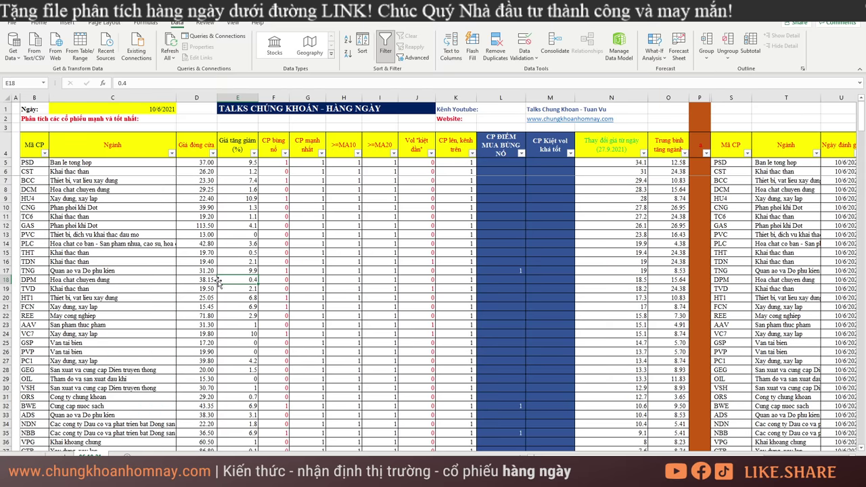
pyautogui.click(357, 153)
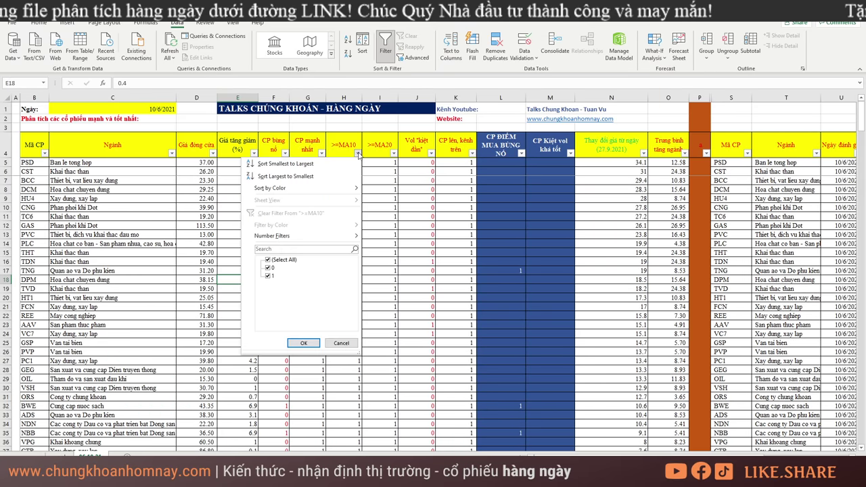
pyautogui.click(280, 263)
pyautogui.press('Escape')
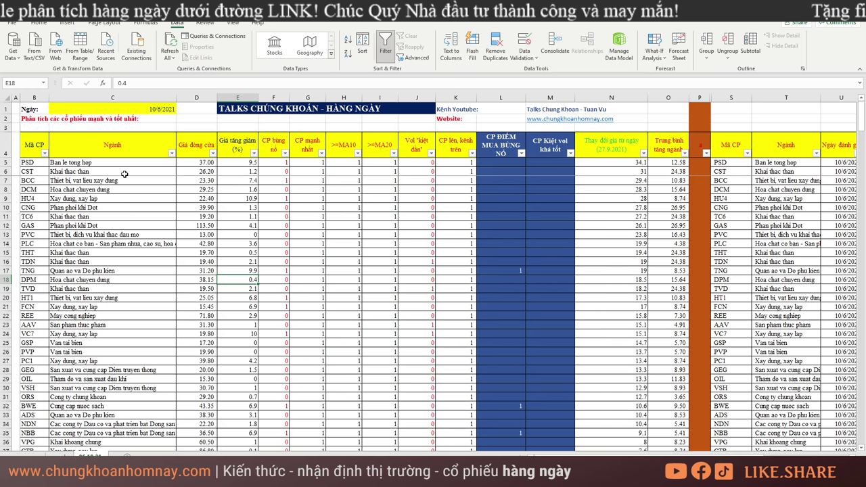
# Select the rows of the strongest stocks from PSD to BWE and look over the start of the list
pyautogui.moveTo(108, 151); pyautogui.dragTo(146, 415)
pyautogui.hotkey('shift', 'space')
pyautogui.scroll(-10, 197, 345)
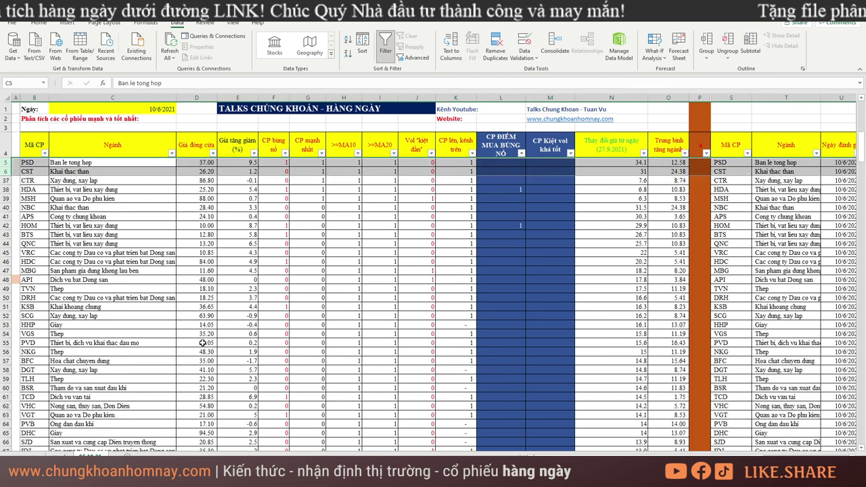
pyautogui.scroll(10, 230, 223)
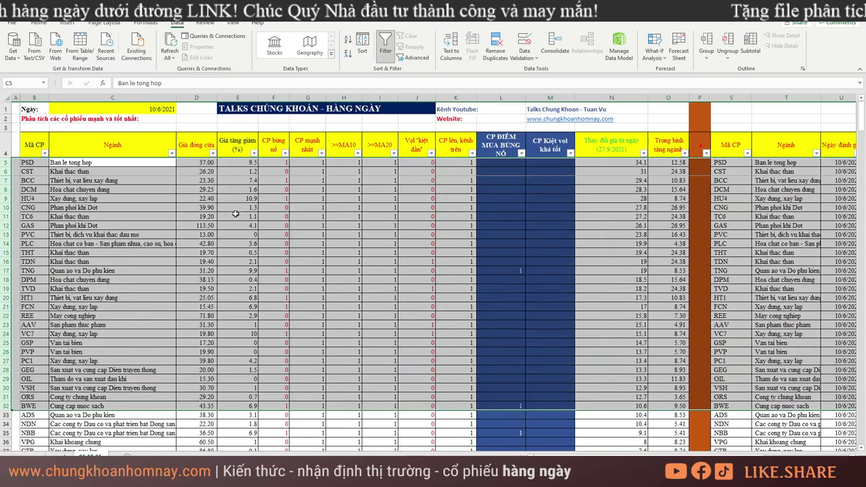
# Filter the CP mạnh nhất column to show only stocks with the value 1
pyautogui.click(322, 153)
pyautogui.click(257, 260)
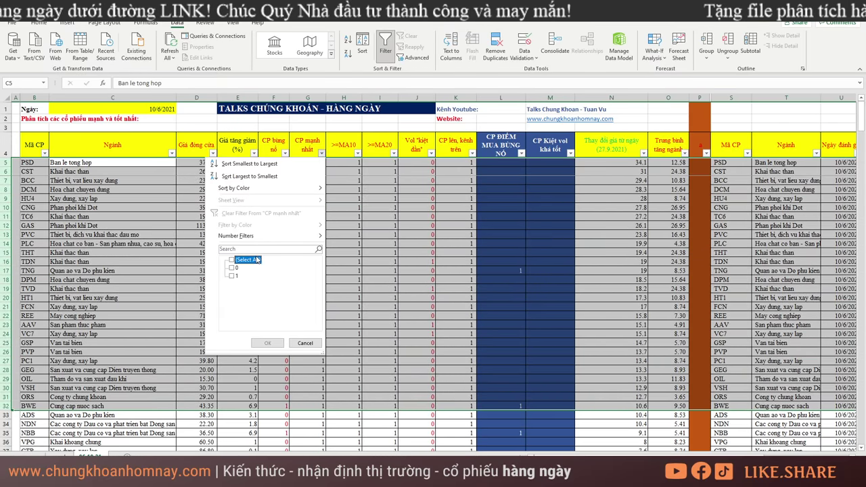
pyautogui.click(233, 276)
pyautogui.click(267, 343)
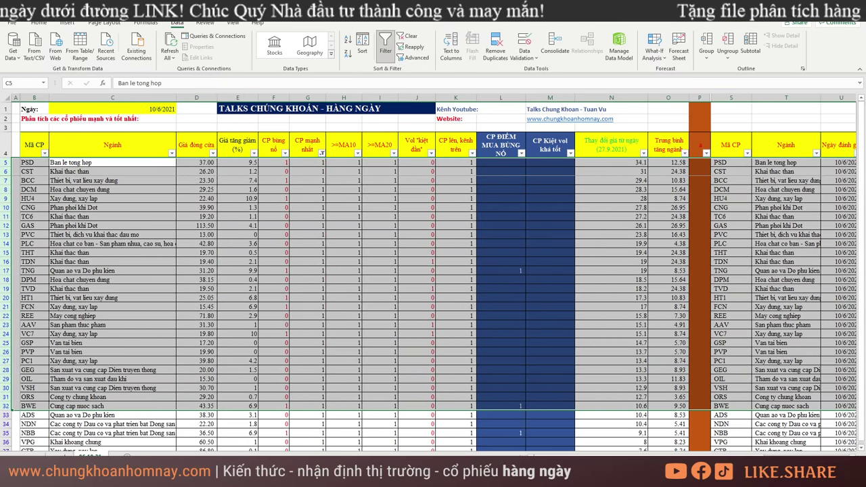
# Switch to AmiBroker and sort the Analysis4 results by the MAN... column, adding descending sorts on BEST and EV/BV%
pyautogui.hotkey('alt', 'Tab')
pyautogui.click(325, 344)
pyautogui.click(327, 344)
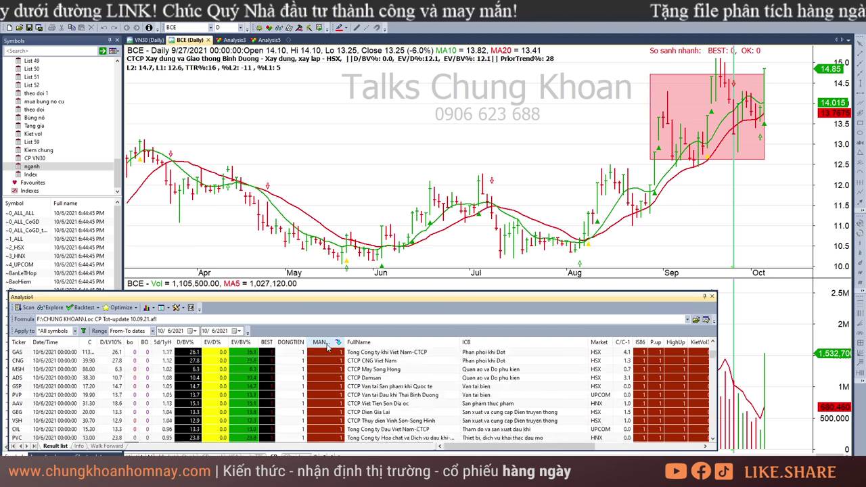
pyautogui.click(328, 346)
pyautogui.rightClick(272, 344)
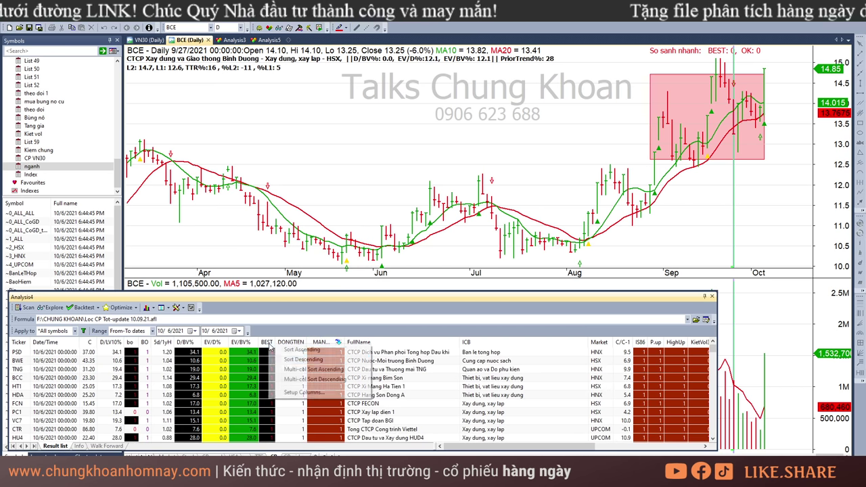
pyautogui.click(303, 382)
pyautogui.rightClick(242, 343)
pyautogui.click(295, 380)
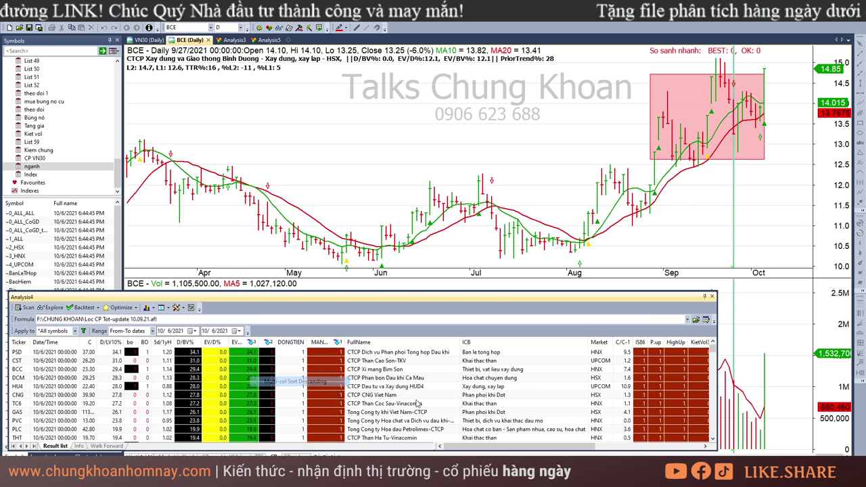
# Examine the daily price charts of the top-ranked stocks one after another, from PSD and CST through to PVC
pyautogui.click(413, 352)
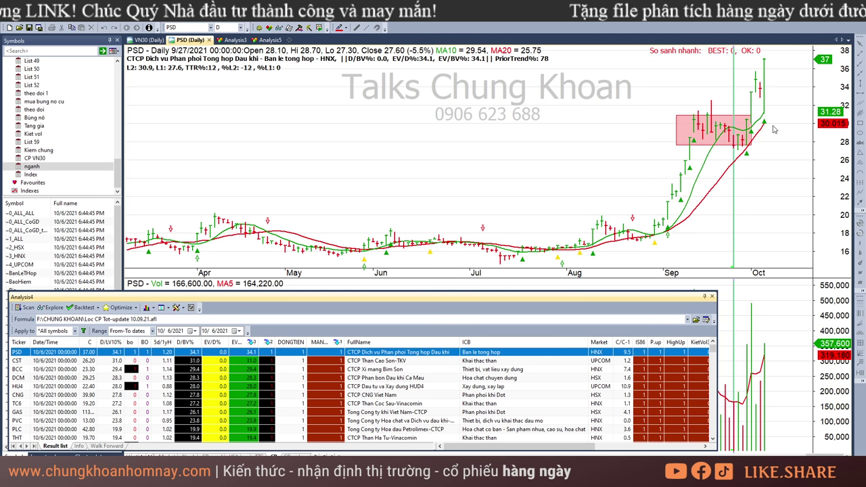
pyautogui.click(775, 128)
pyautogui.click(476, 363)
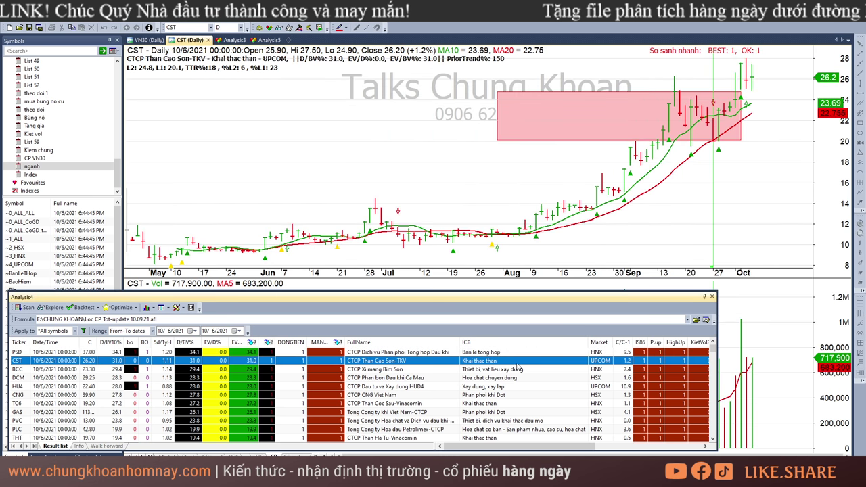
pyautogui.press('Down')
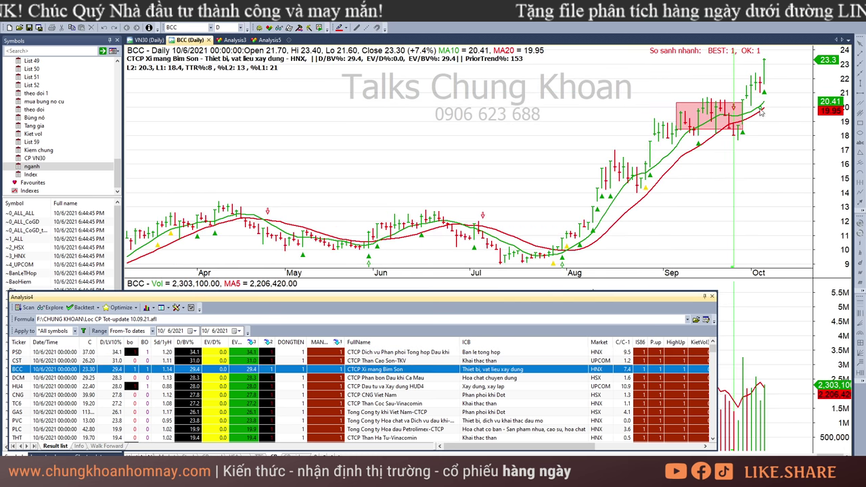
pyautogui.press('Down')
pyautogui.press('Down')
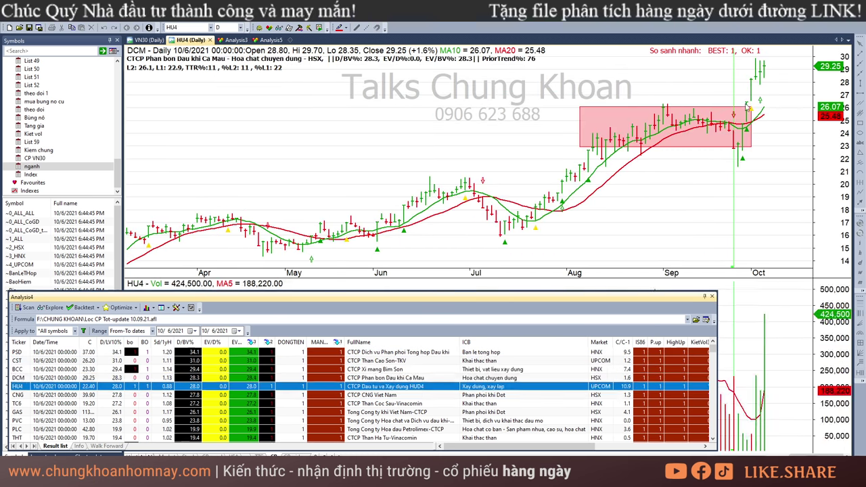
pyautogui.press('Down')
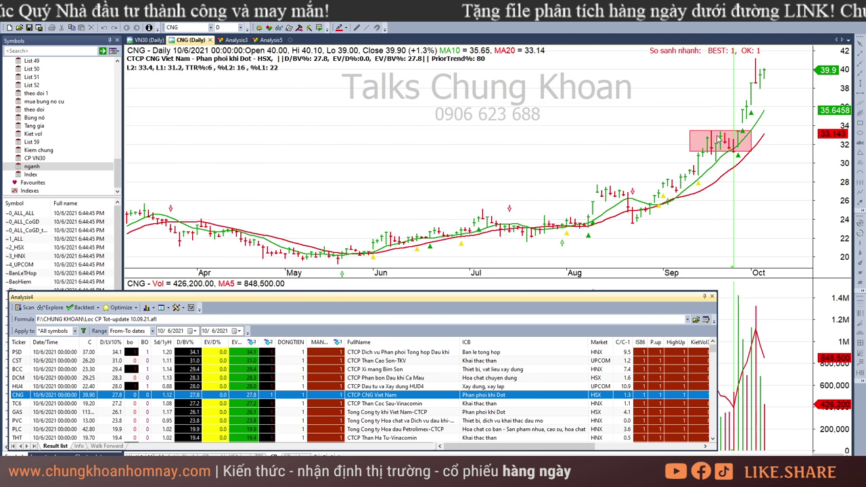
pyautogui.press('Down')
pyautogui.press('Down')
pyautogui.press('Down')
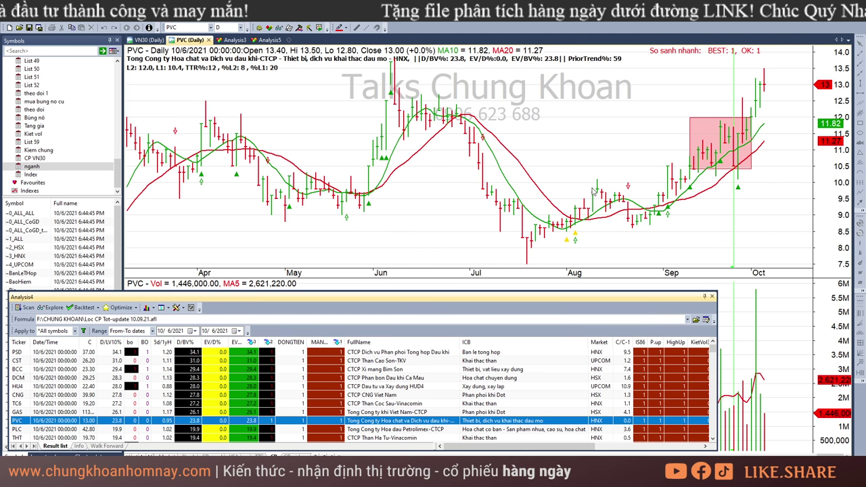
pyautogui.moveTo(491, 202)
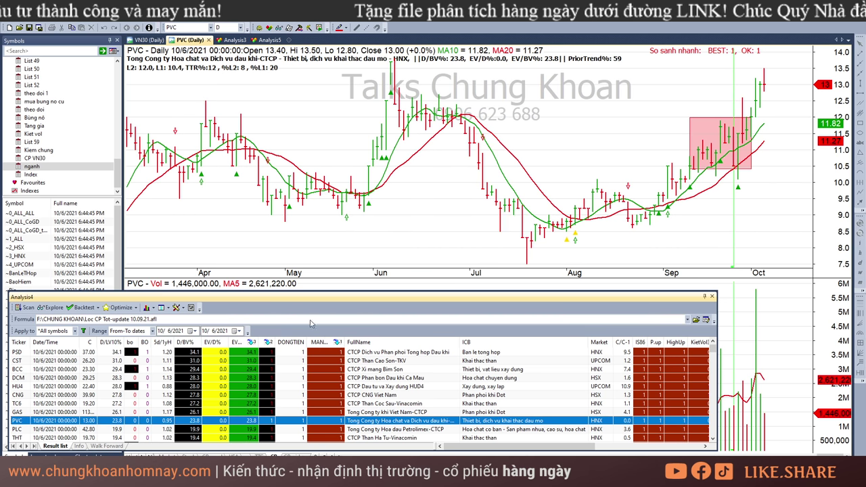
# Switch back to Excel, look over the CP mạnh nhất values of the filtered stocks and undo that column's filter
pyautogui.hotkey('alt', 'Tab')
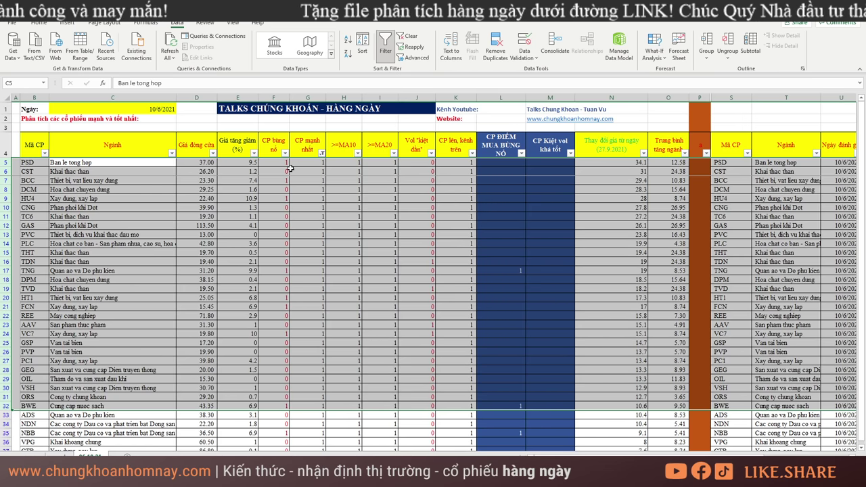
pyautogui.moveTo(308, 162); pyautogui.dragTo(300, 371)
pyautogui.scroll(-10, 300, 358)
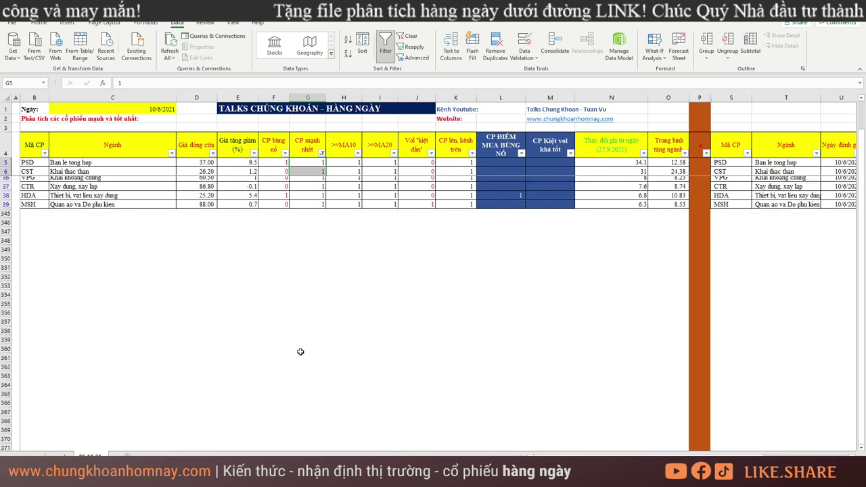
pyautogui.hotkey('ctrl', 'z')
pyautogui.click(319, 224)
pyautogui.click(321, 199)
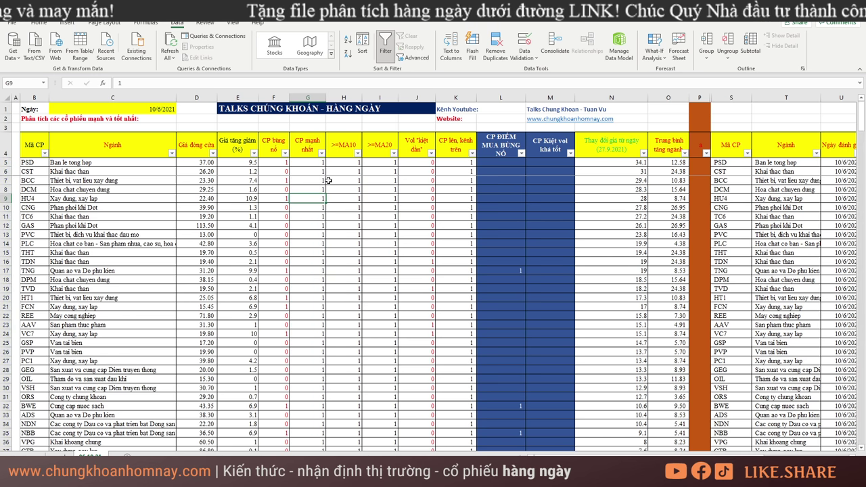
# Filter the >=MA10 column to the value 1 and keep the value 1 in the >=MA20 column's filter
pyautogui.click(356, 154)
pyautogui.click(279, 262)
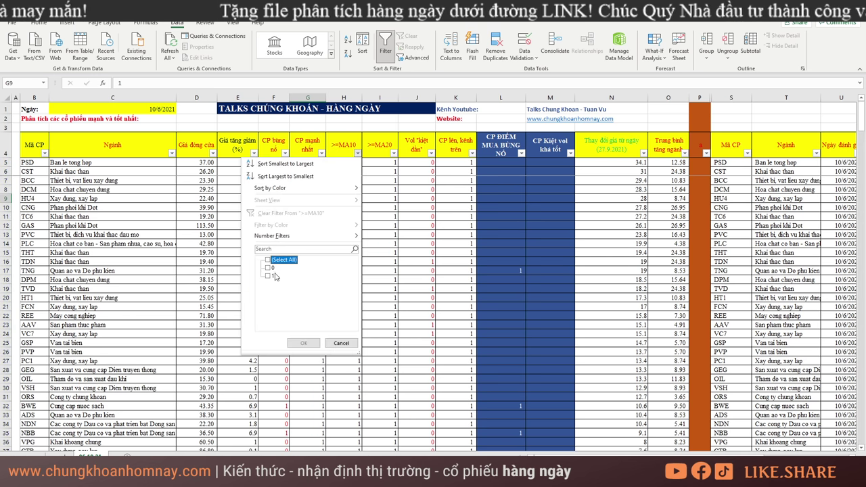
pyautogui.click(268, 276)
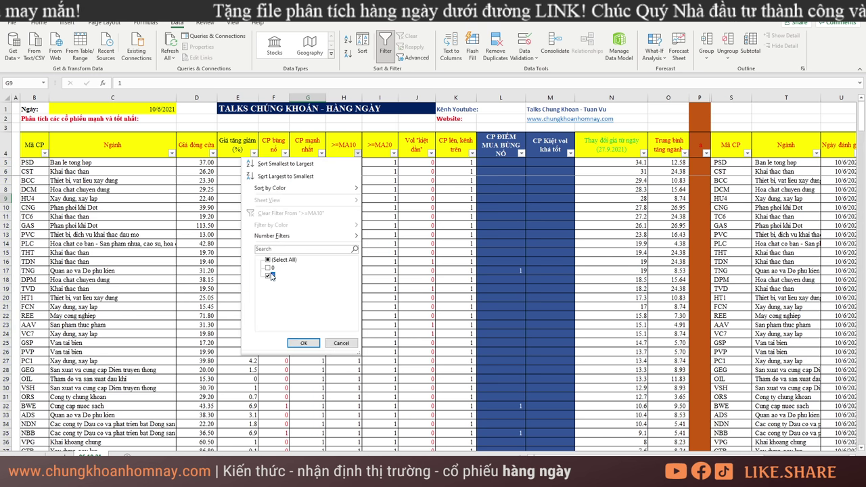
pyautogui.click(304, 343)
pyautogui.click(394, 154)
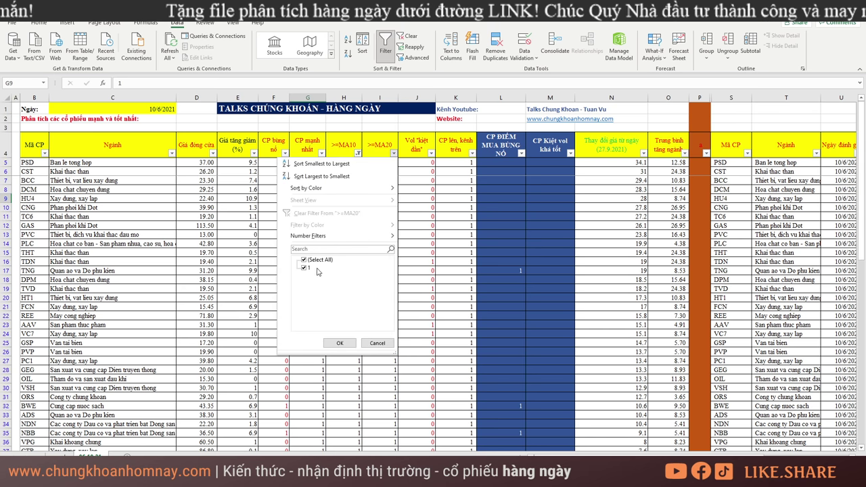
pyautogui.click(339, 342)
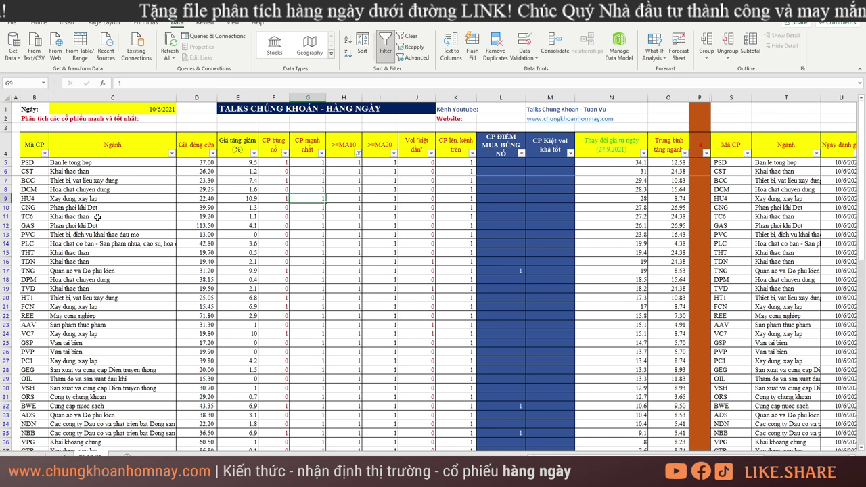
# Examine the tickers and the >=MA10, >=MA20 and CP mạnh nhất columns down the filtered stock list
pyautogui.moveTo(43, 164); pyautogui.dragTo(218, 389)
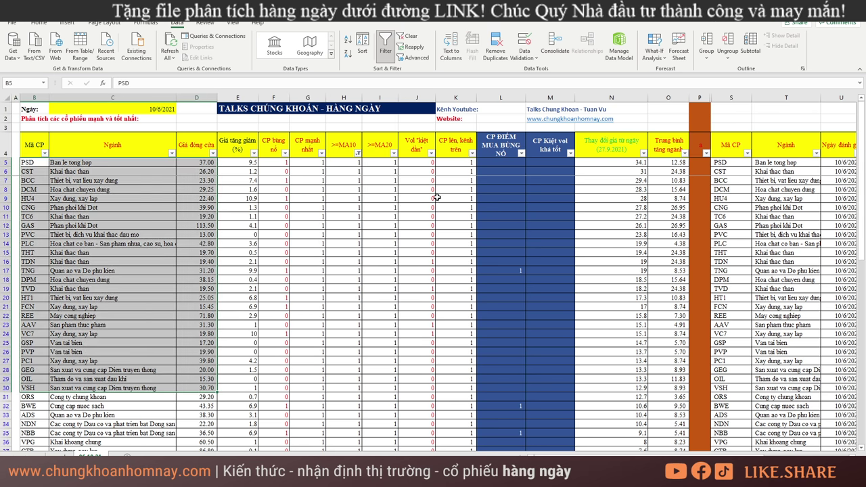
pyautogui.moveTo(348, 163); pyautogui.dragTo(381, 353)
pyautogui.moveTo(311, 151); pyautogui.dragTo(314, 334)
pyautogui.scroll(-7, 288, 275)
pyautogui.scroll(-11, 308, 314)
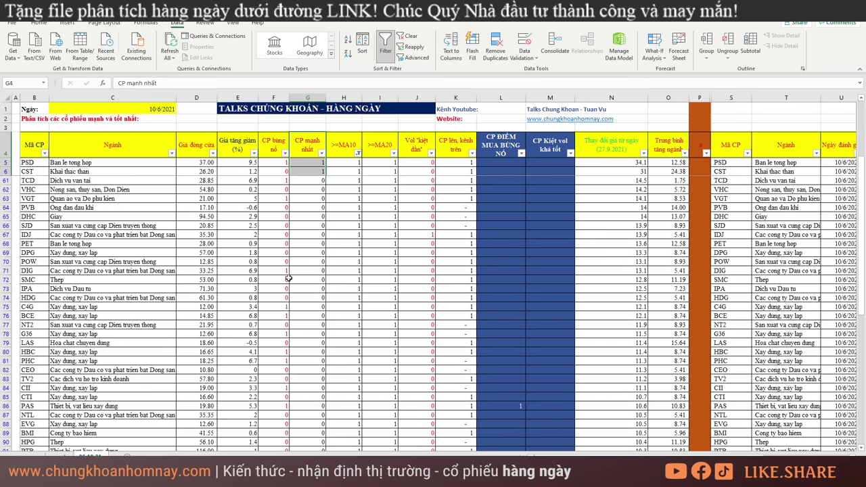
pyautogui.scroll(-13, 278, 316)
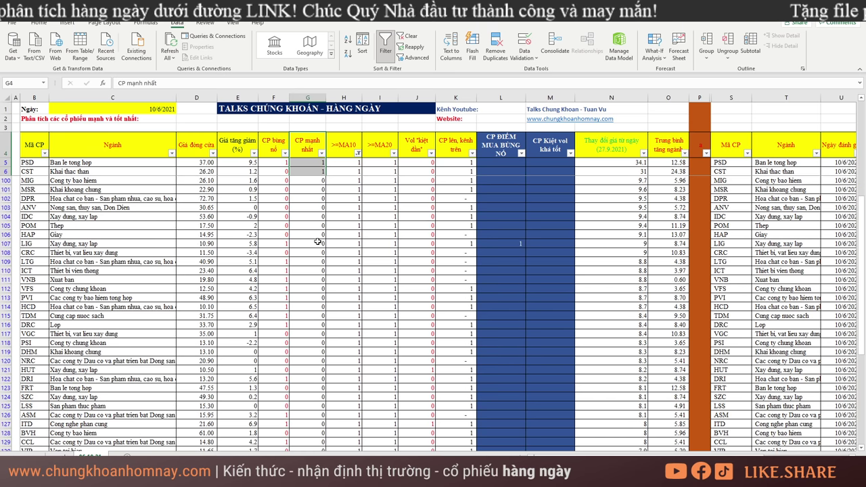
pyautogui.scroll(20, 334, 231)
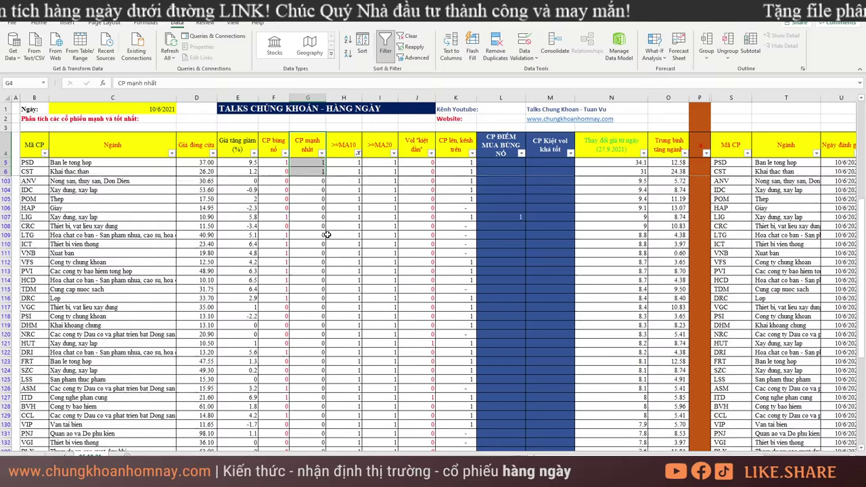
pyautogui.hotkey('shift', 'Down')
pyautogui.hotkey('shift', 'Down')
pyautogui.hotkey('shift', 'Down')
pyautogui.hotkey('shift', 'Down')
pyautogui.hotkey('shift', 'Down')
pyautogui.hotkey('shift', 'Down')
pyautogui.hotkey('shift', 'Down')
pyautogui.hotkey('shift', 'Down')
pyautogui.hotkey('shift', 'Down')
pyautogui.hotkey('shift', 'Down')
pyautogui.hotkey('shift', 'Down')
pyautogui.hotkey('shift', 'Down')
pyautogui.scroll(2, 312, 232)
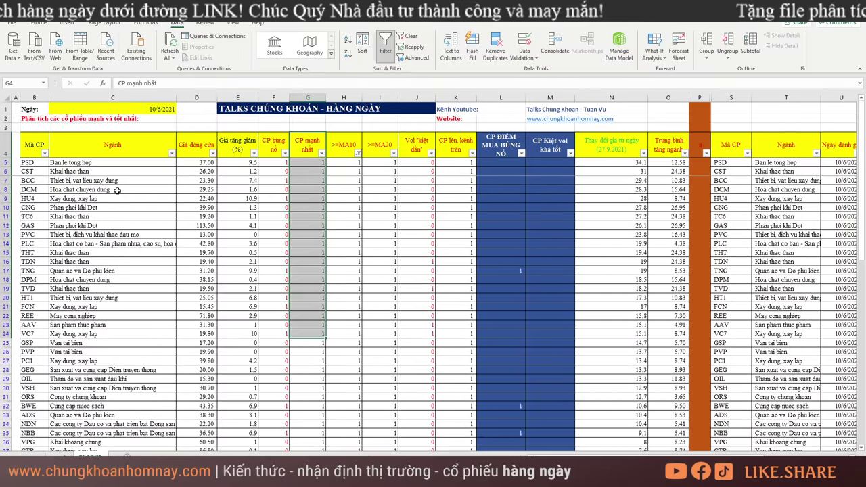
# Highlight successive blocks of Mã CP and Ngành entries to review the stocks above MA10 and MA20 down the list
pyautogui.moveTo(35, 162); pyautogui.dragTo(138, 379)
pyautogui.scroll(-8, 137, 369)
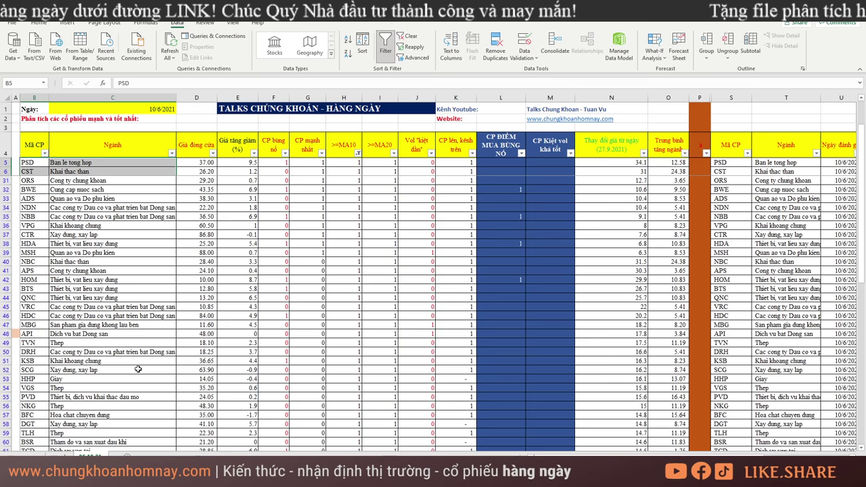
pyautogui.moveTo(43, 212); pyautogui.dragTo(163, 406)
pyautogui.scroll(-7, 136, 383)
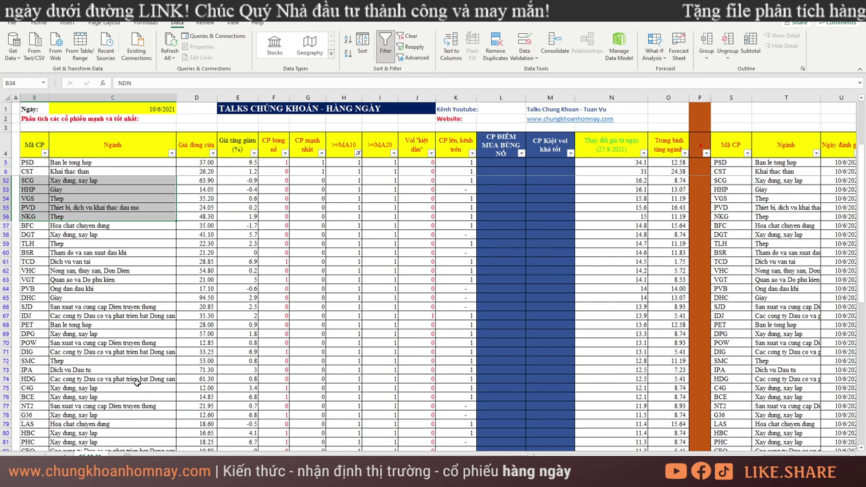
pyautogui.moveTo(33, 226); pyautogui.dragTo(108, 425)
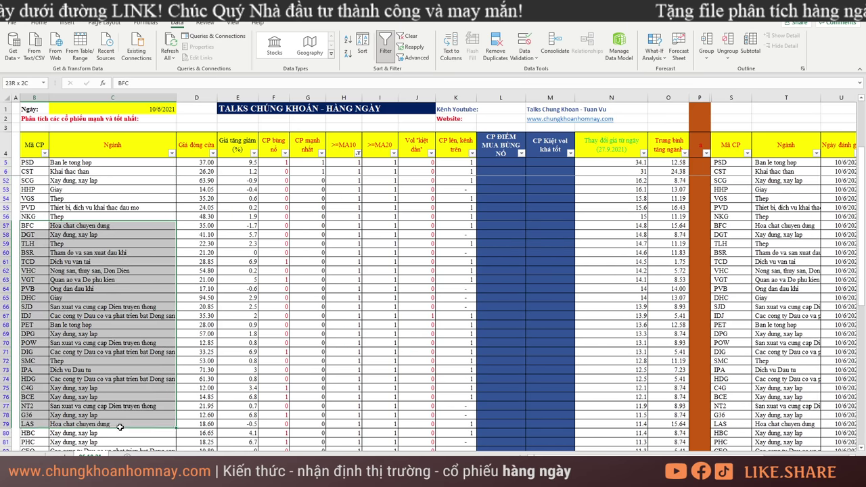
pyautogui.scroll(-9, 164, 364)
pyautogui.scroll(-15, 164, 363)
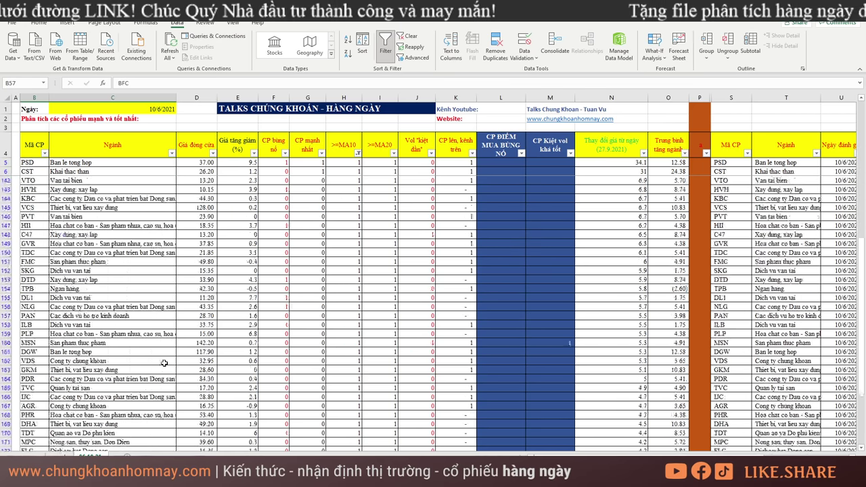
# Examine the Mã CP, Ngành and trend columns throughout the list of stocks filtered to be above MA10
pyautogui.scroll(6, 164, 363)
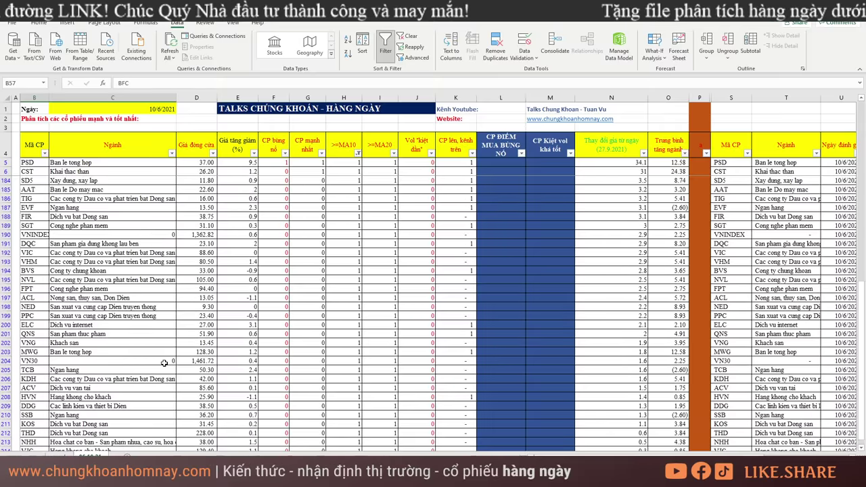
pyautogui.scroll(15, 164, 364)
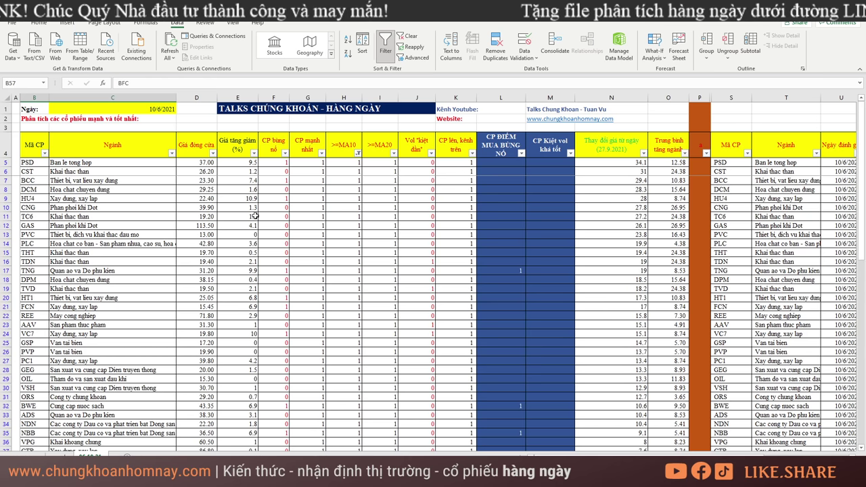
pyautogui.scroll(-7, 82, 183)
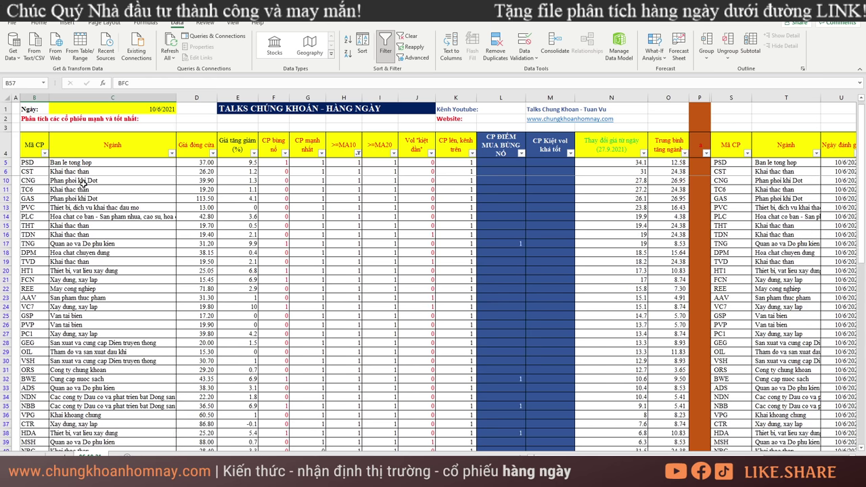
pyautogui.scroll(-3, 83, 184)
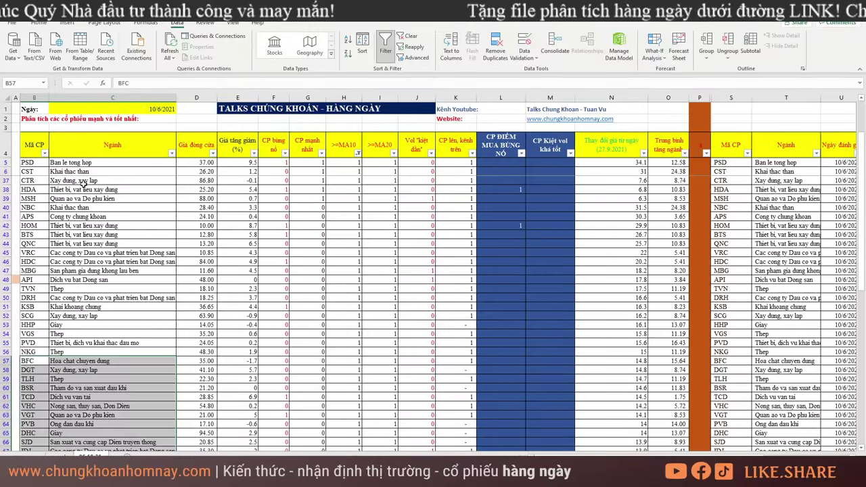
pyautogui.scroll(-12, 83, 182)
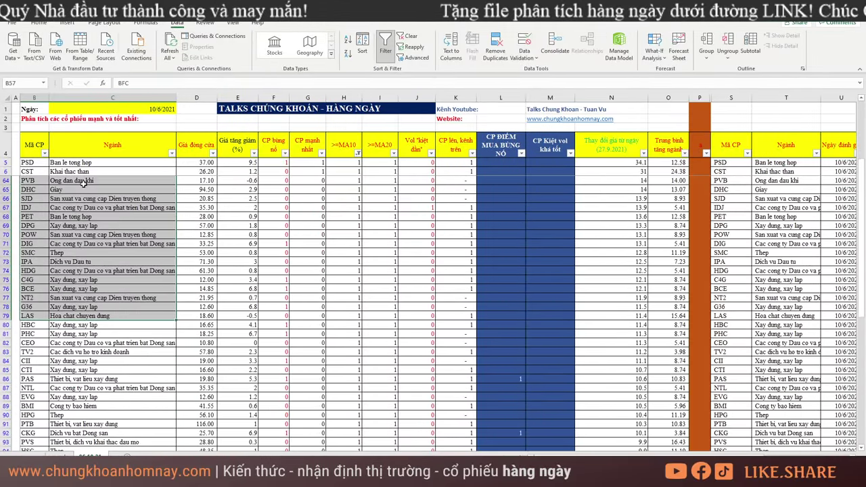
pyautogui.scroll(-3, 83, 183)
pyautogui.scroll(-4, 84, 183)
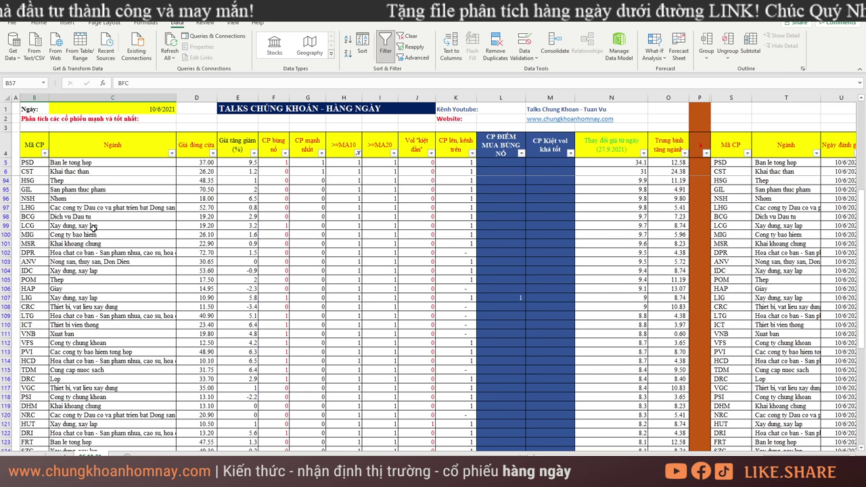
pyautogui.scroll(-4, 105, 234)
pyautogui.scroll(-4, 104, 235)
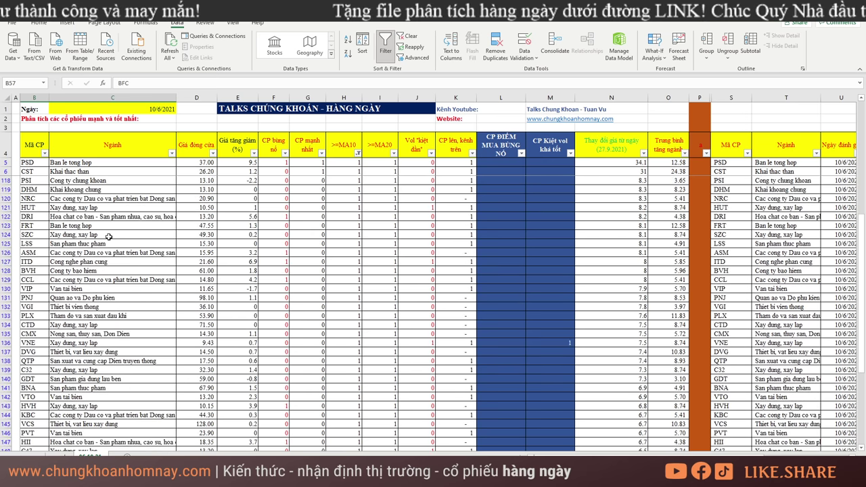
pyautogui.scroll(-10, 108, 236)
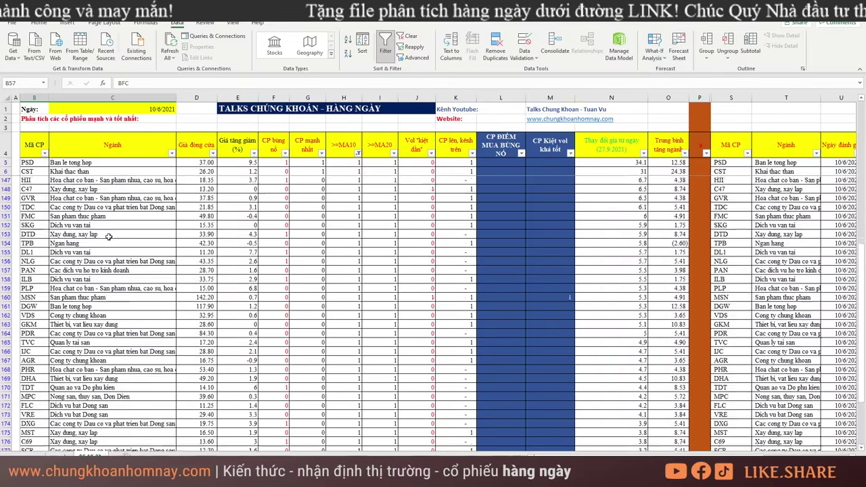
pyautogui.scroll(-20, 109, 237)
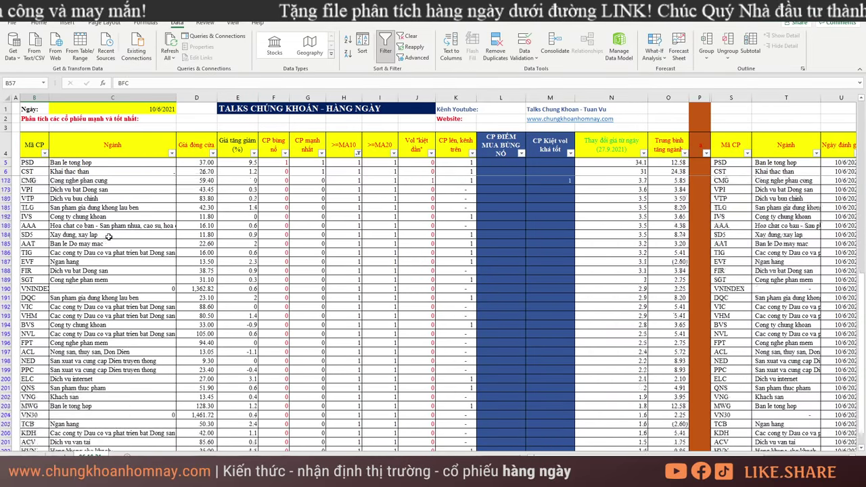
pyautogui.scroll(20, 108, 236)
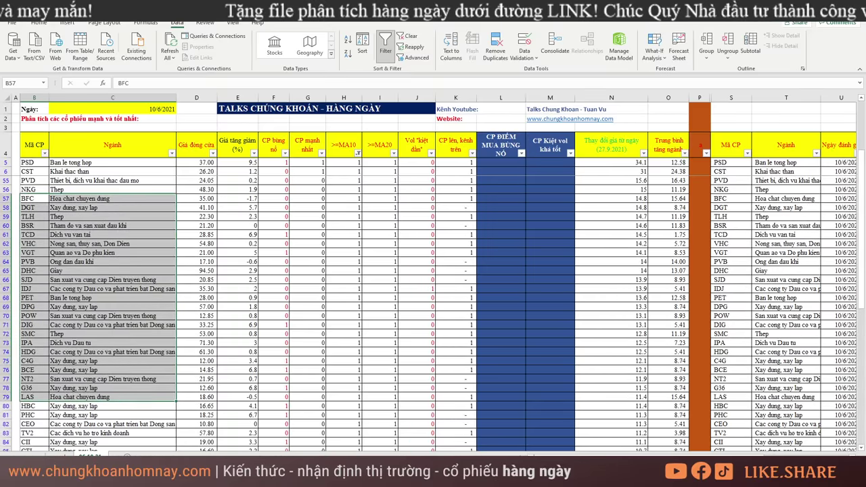
# Clear the >=MA10 filter and look over the evaluation table from Mã CP to Thanh lý khi giá ATC <
pyautogui.hscroll(4, 628, 329)
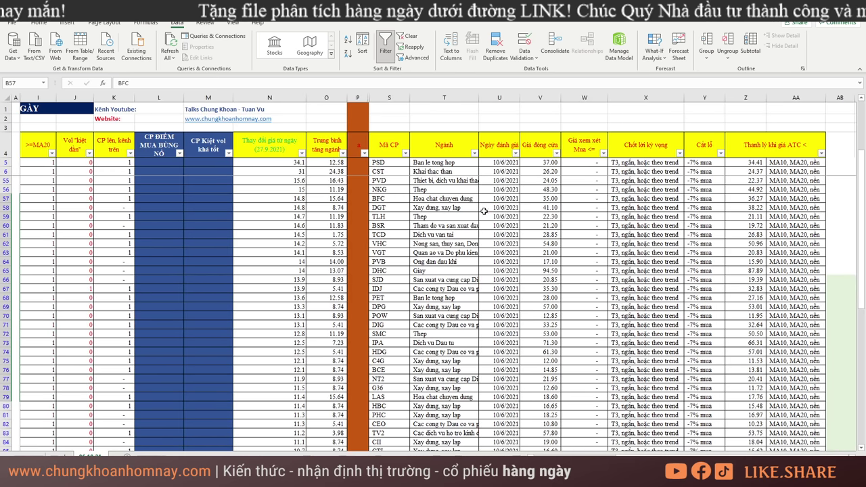
pyautogui.click(440, 171)
pyautogui.click(180, 153)
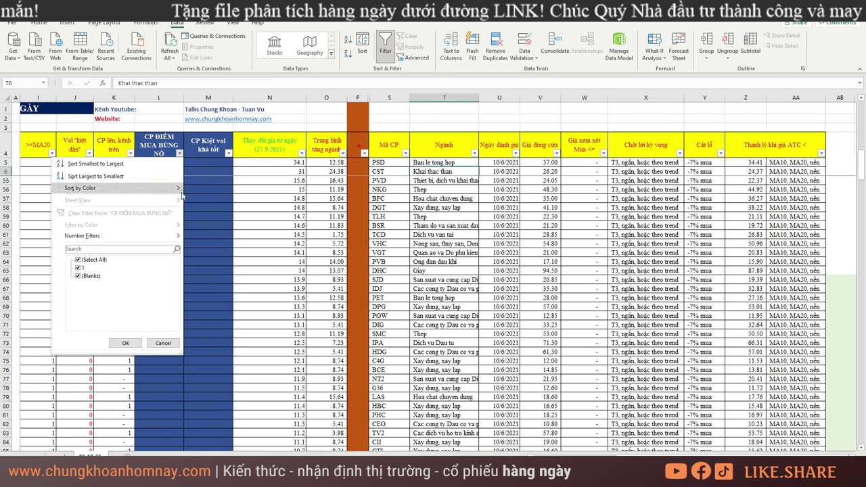
pyautogui.click(569, 193)
pyautogui.click(728, 187)
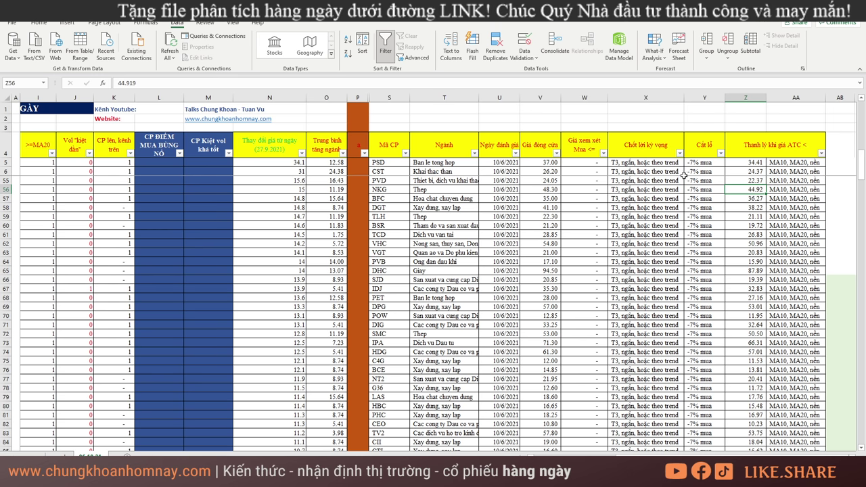
pyautogui.click(756, 165)
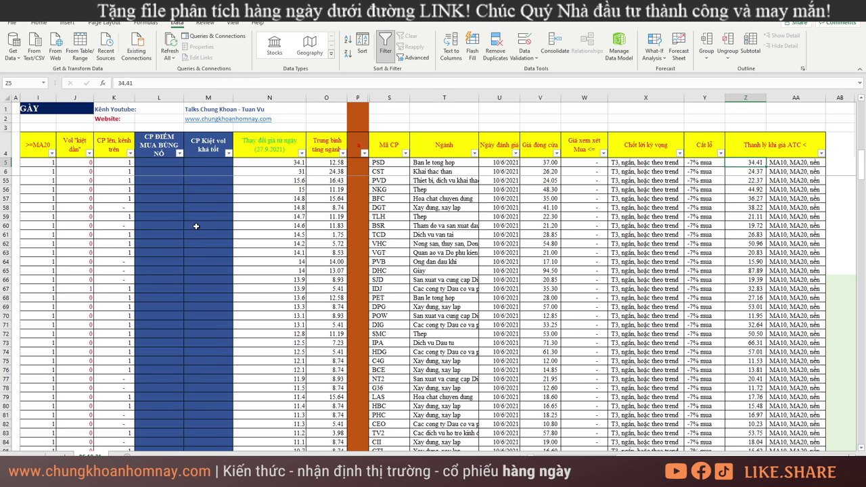
# Filter the CP ĐIỂM MUA BÙNG NỔ column to the value 1 and highlight the matching stocks' rows in the evaluation table
pyautogui.click(179, 153)
pyautogui.click(77, 260)
pyautogui.click(78, 268)
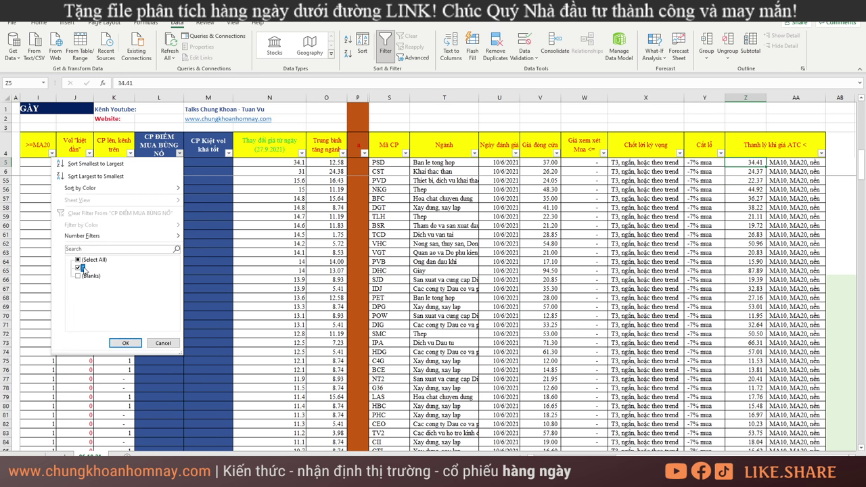
pyautogui.click(126, 343)
pyautogui.scroll(2, 452, 175)
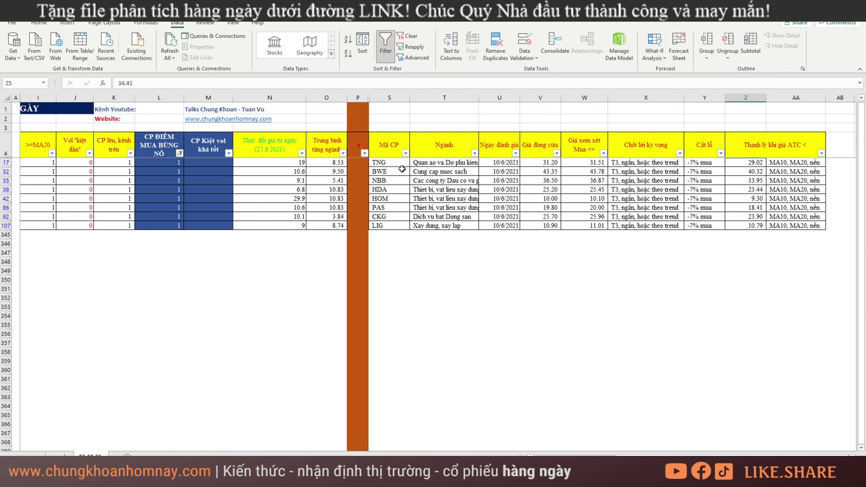
pyautogui.moveTo(402, 169); pyautogui.dragTo(820, 237)
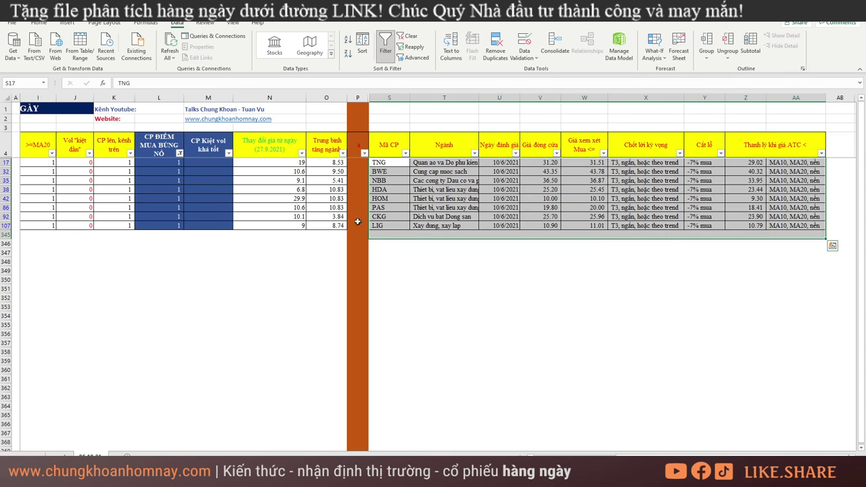
# Undo the CP ĐIỂM MUA BÙNG NỔ filter and filter the CP Kiệt vol khá tốt column to the value 1
pyautogui.click(327, 223)
pyautogui.hotkey('ctrl', 'z')
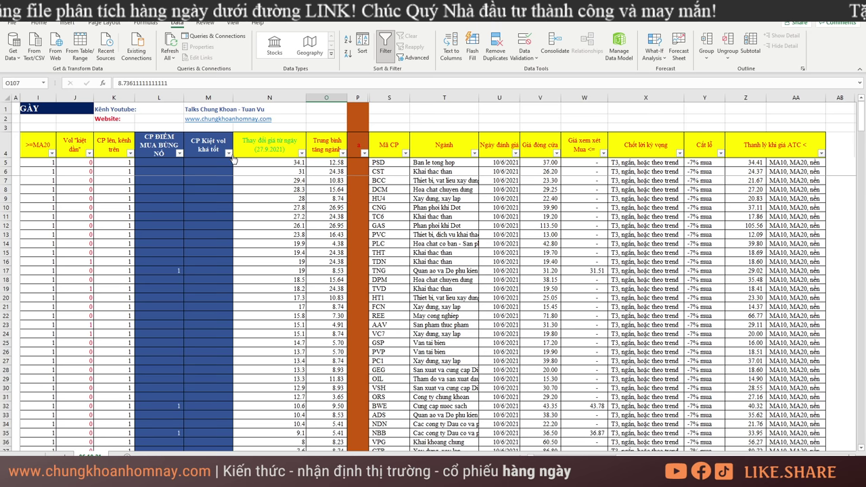
pyautogui.click(230, 153)
pyautogui.click(151, 259)
pyautogui.click(143, 268)
pyautogui.click(173, 342)
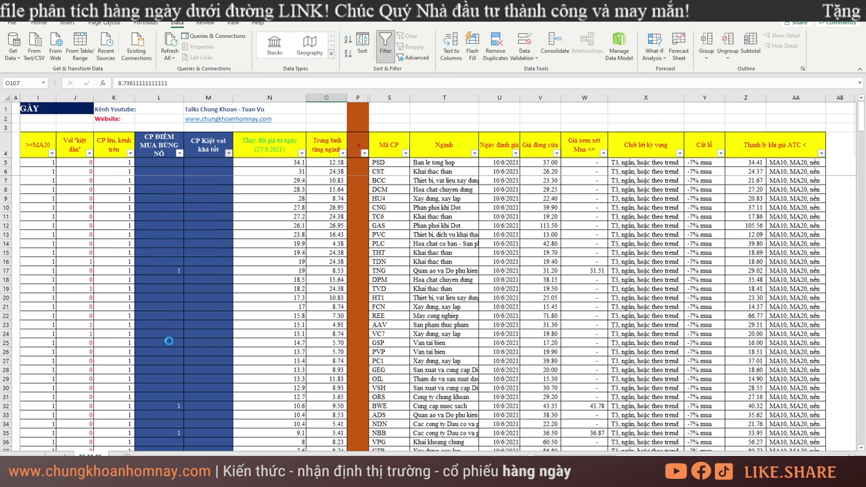
# Highlight the dried-up-volume stocks' evaluation rows from Mã CP to the liquidation price, and undo the CP Kiệt vol khá tốt filter
pyautogui.moveTo(372, 164); pyautogui.dragTo(727, 253)
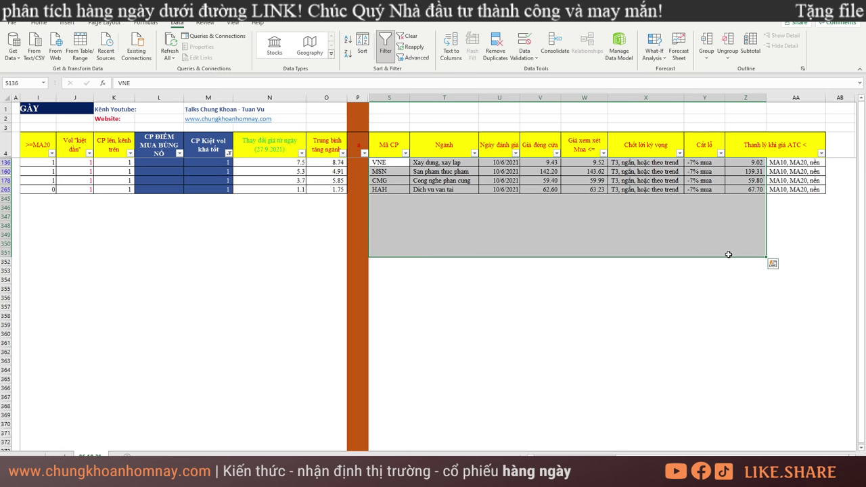
pyautogui.hscroll(-5, 217, 262)
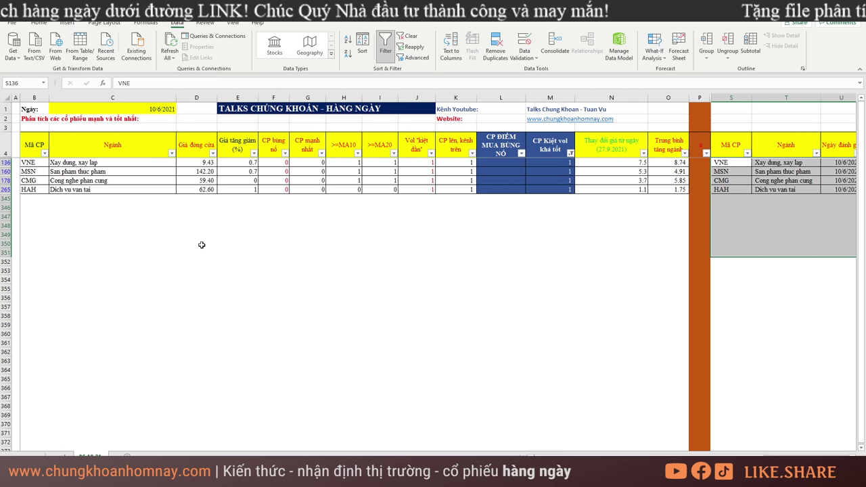
pyautogui.hotkey('ctrl', 'z')
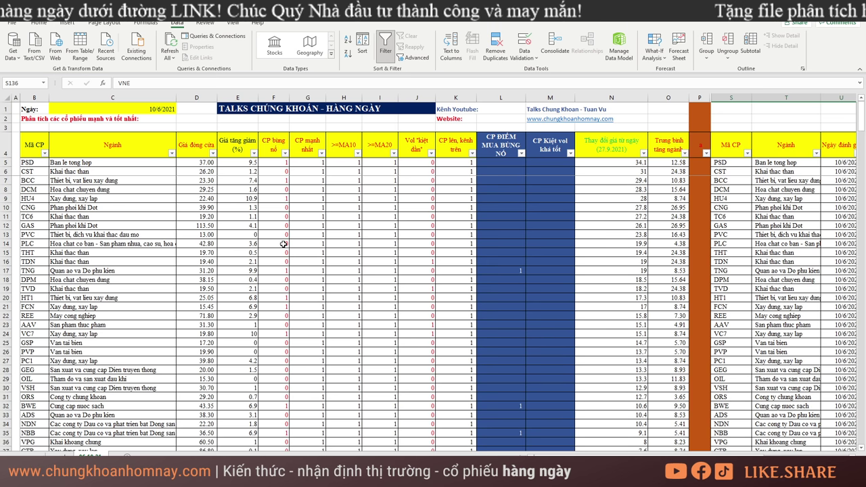